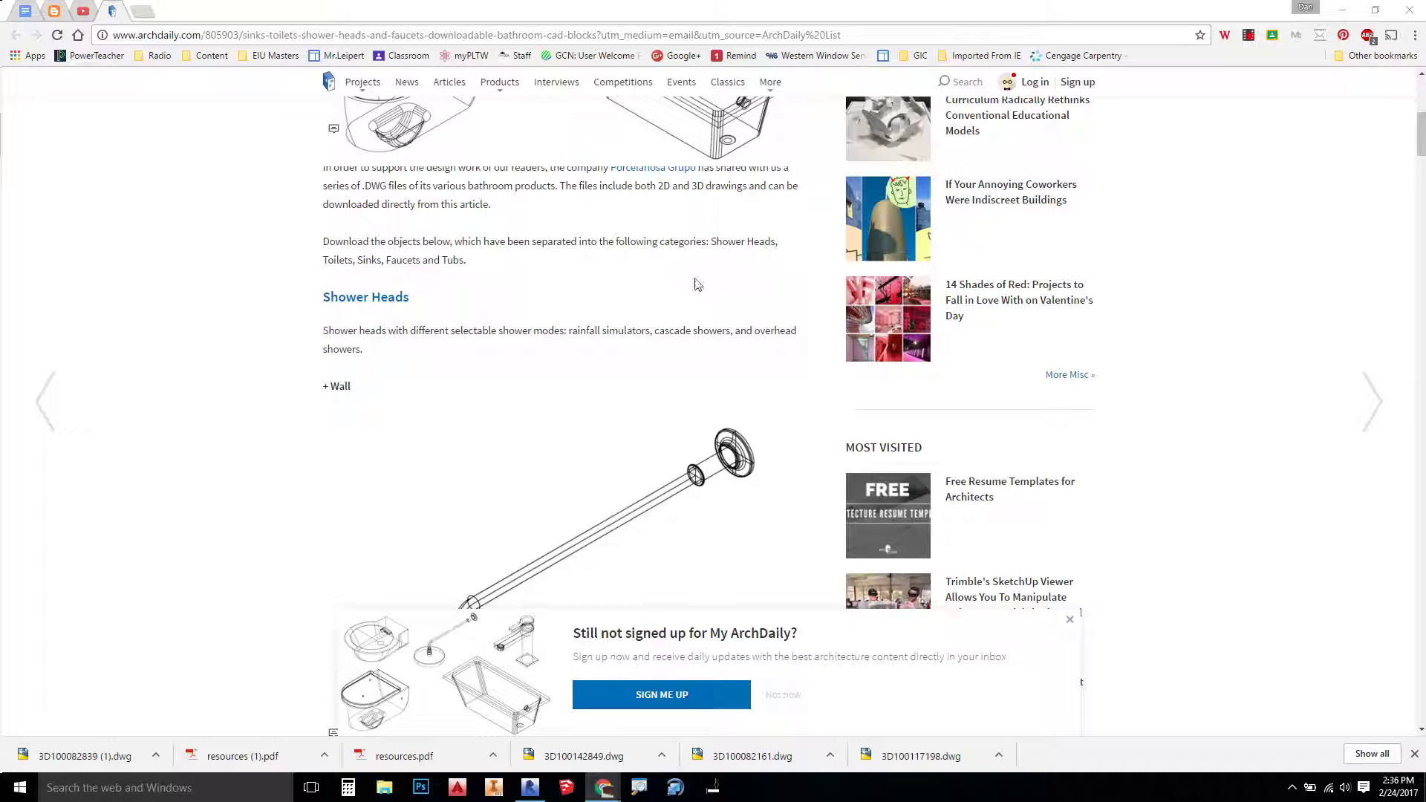
- Look through the bathroom CAD blocks article for the shower head drawings and their download links
scroll(682, 300, "down", 10)
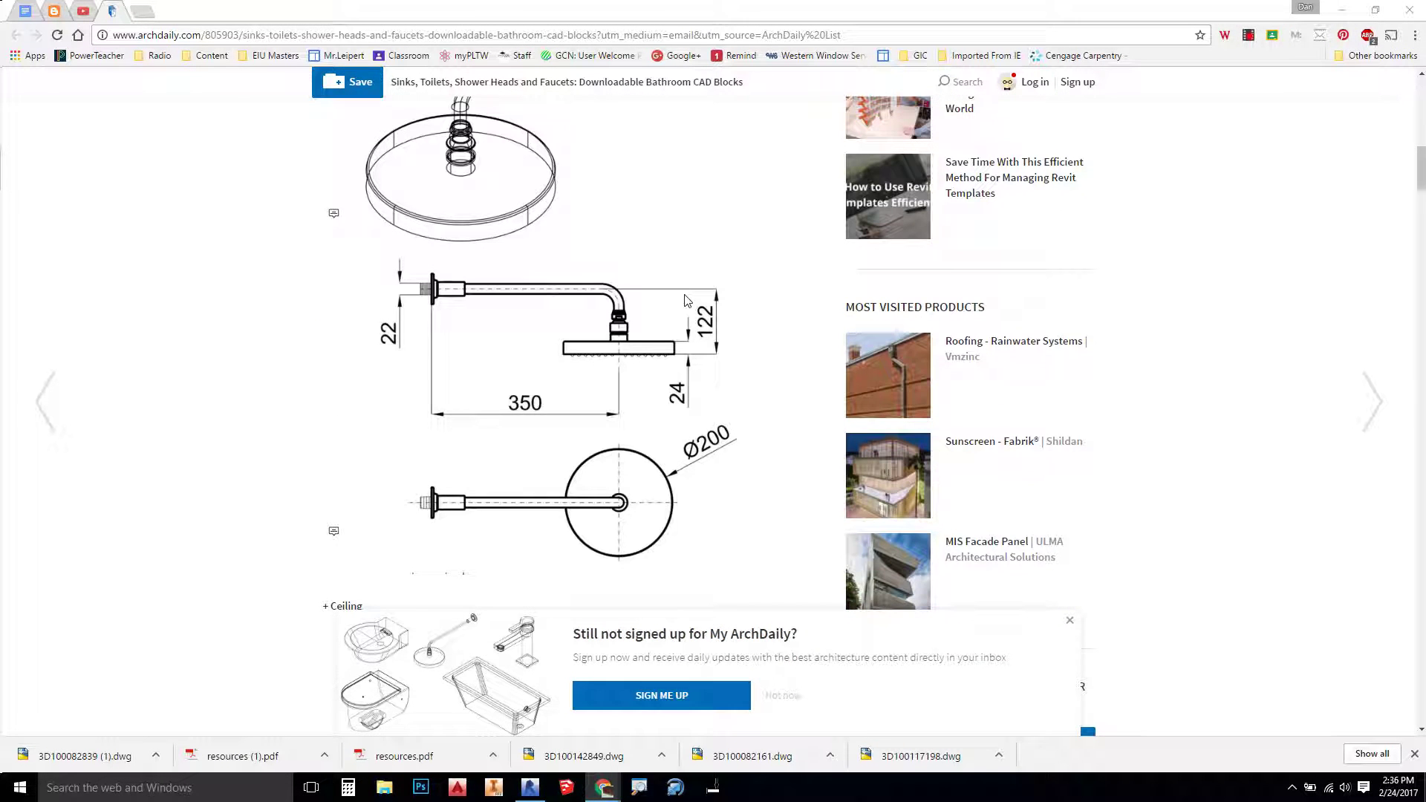
scroll(678, 291, "down", 3)
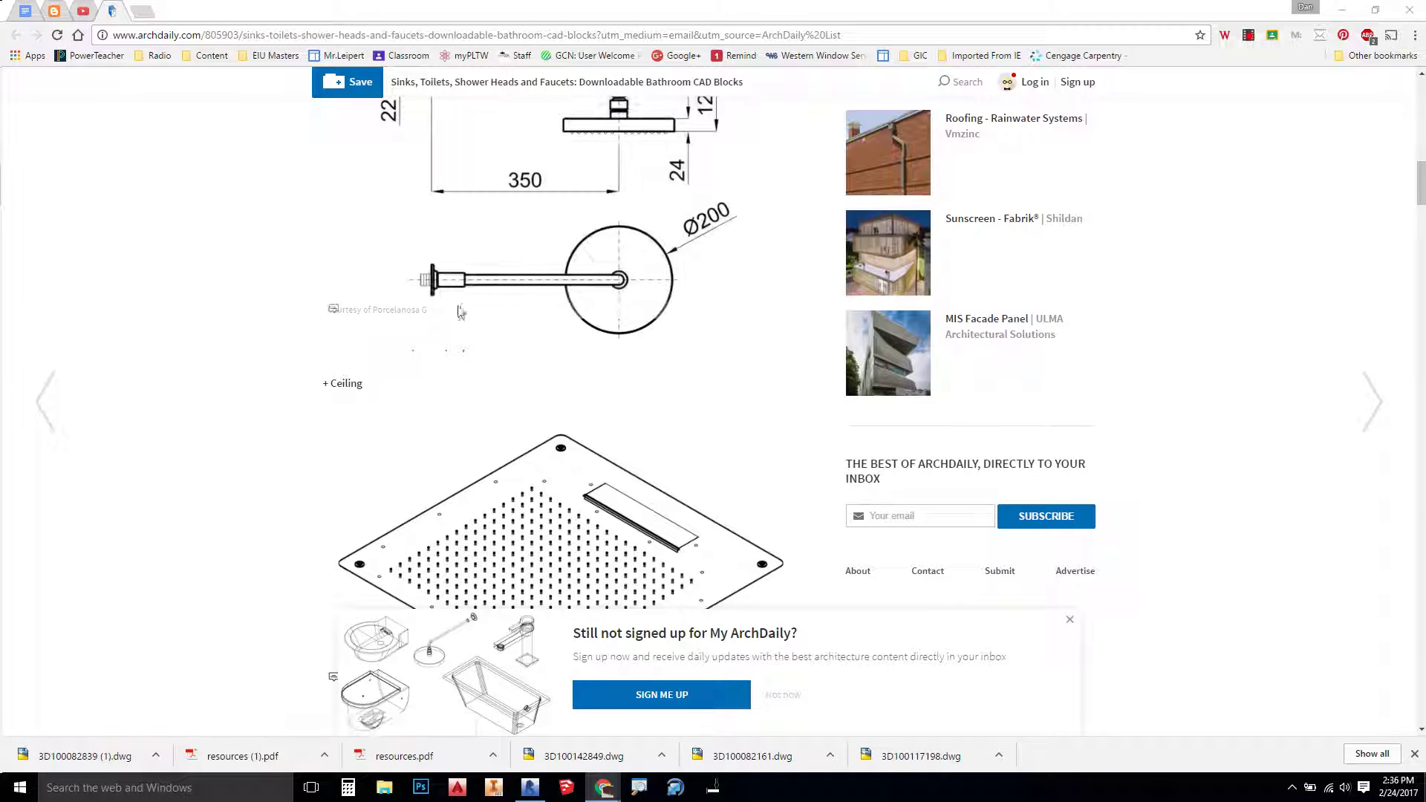
scroll(459, 305, "up", 5)
scroll(457, 304, "down", 7)
scroll(457, 304, "down", 7)
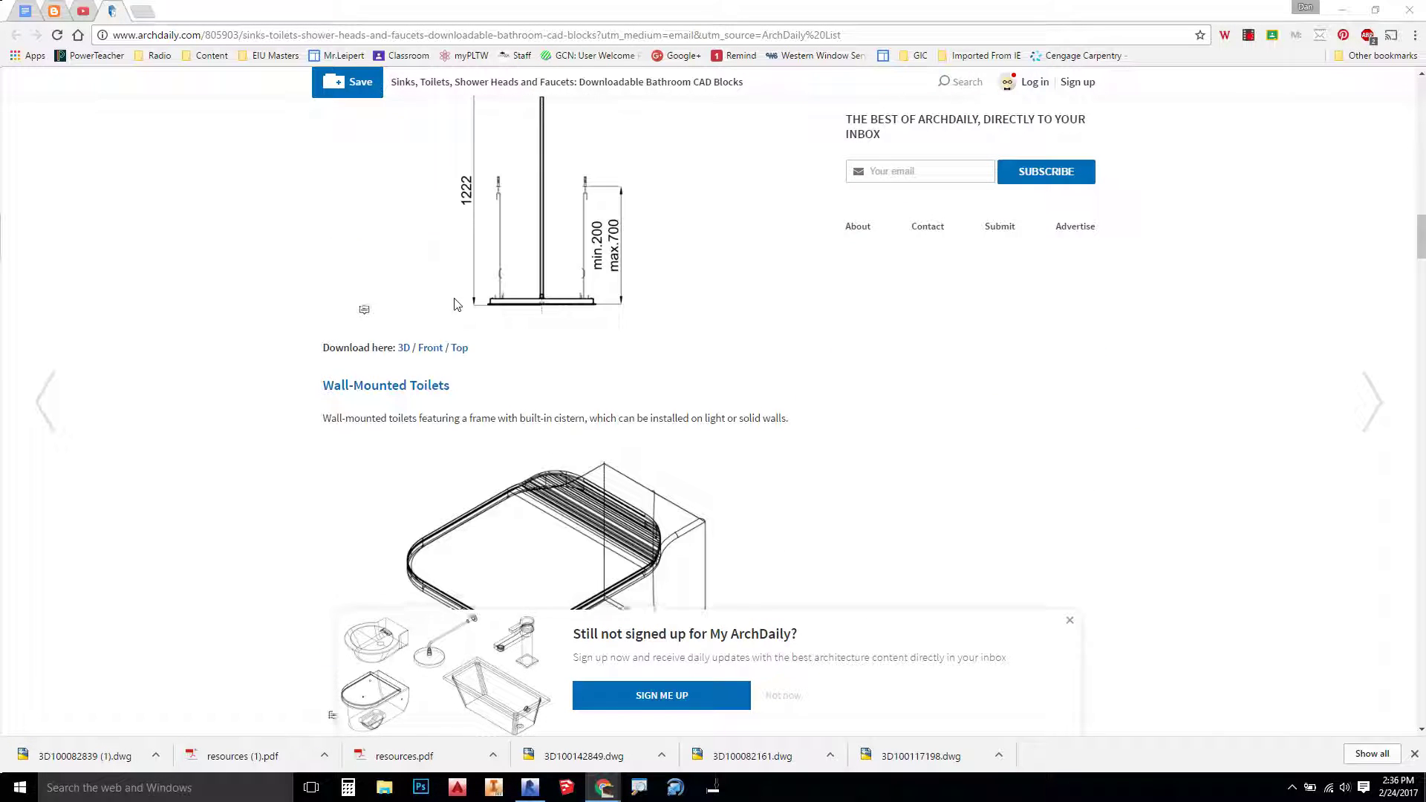
scroll(457, 304, "up", 15)
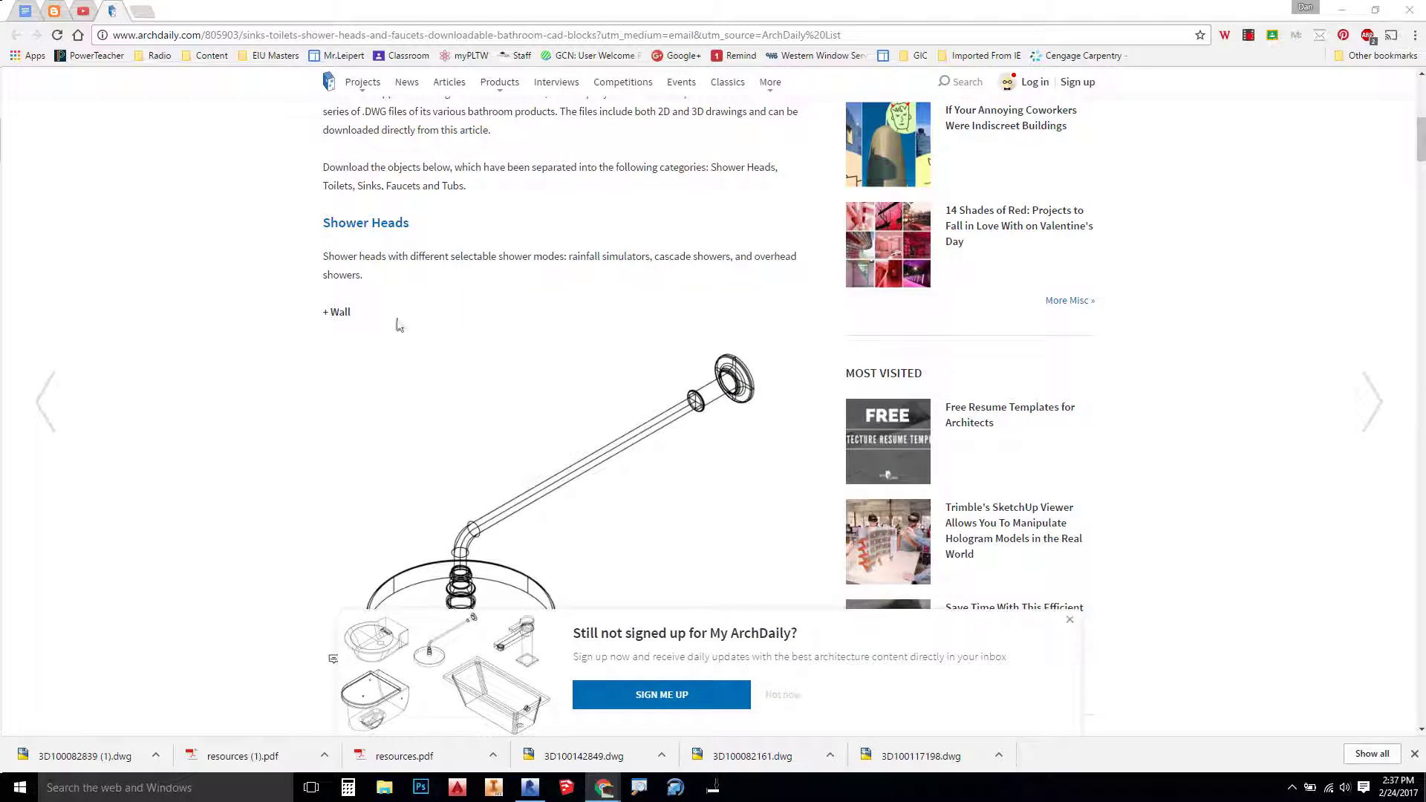
scroll(413, 322, "down", 5)
scroll(444, 316, "down", 3)
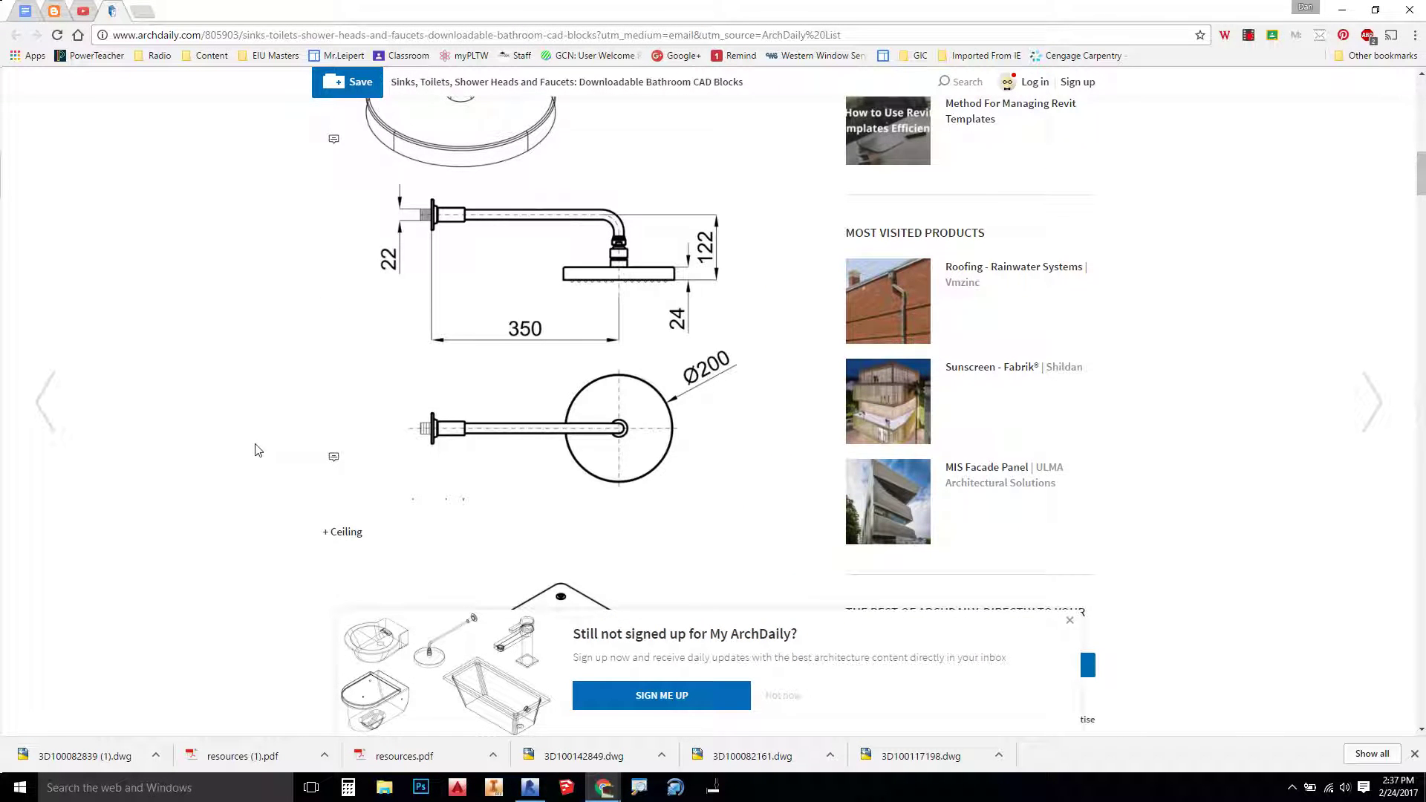
scroll(449, 532, "down", 3)
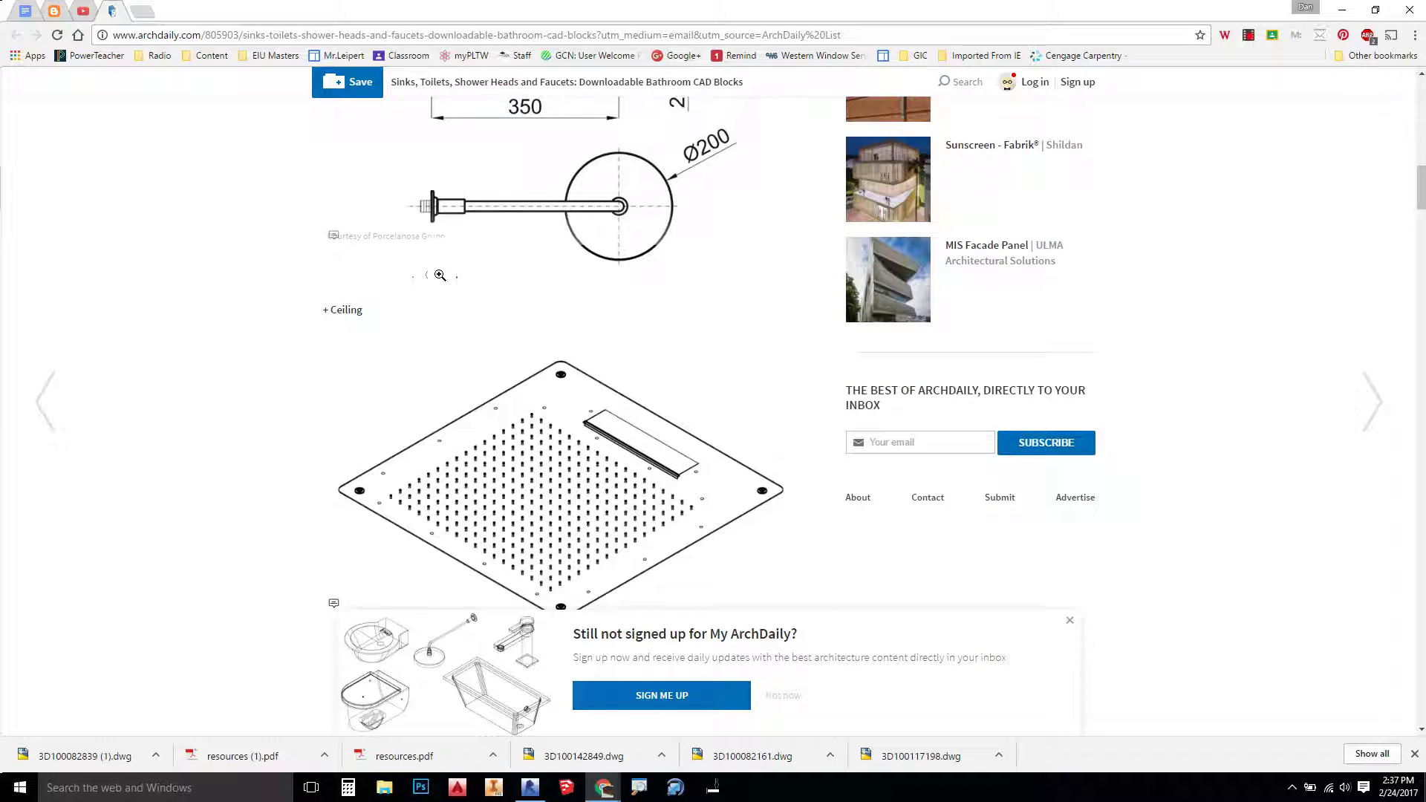
scroll(332, 341, "down", 5)
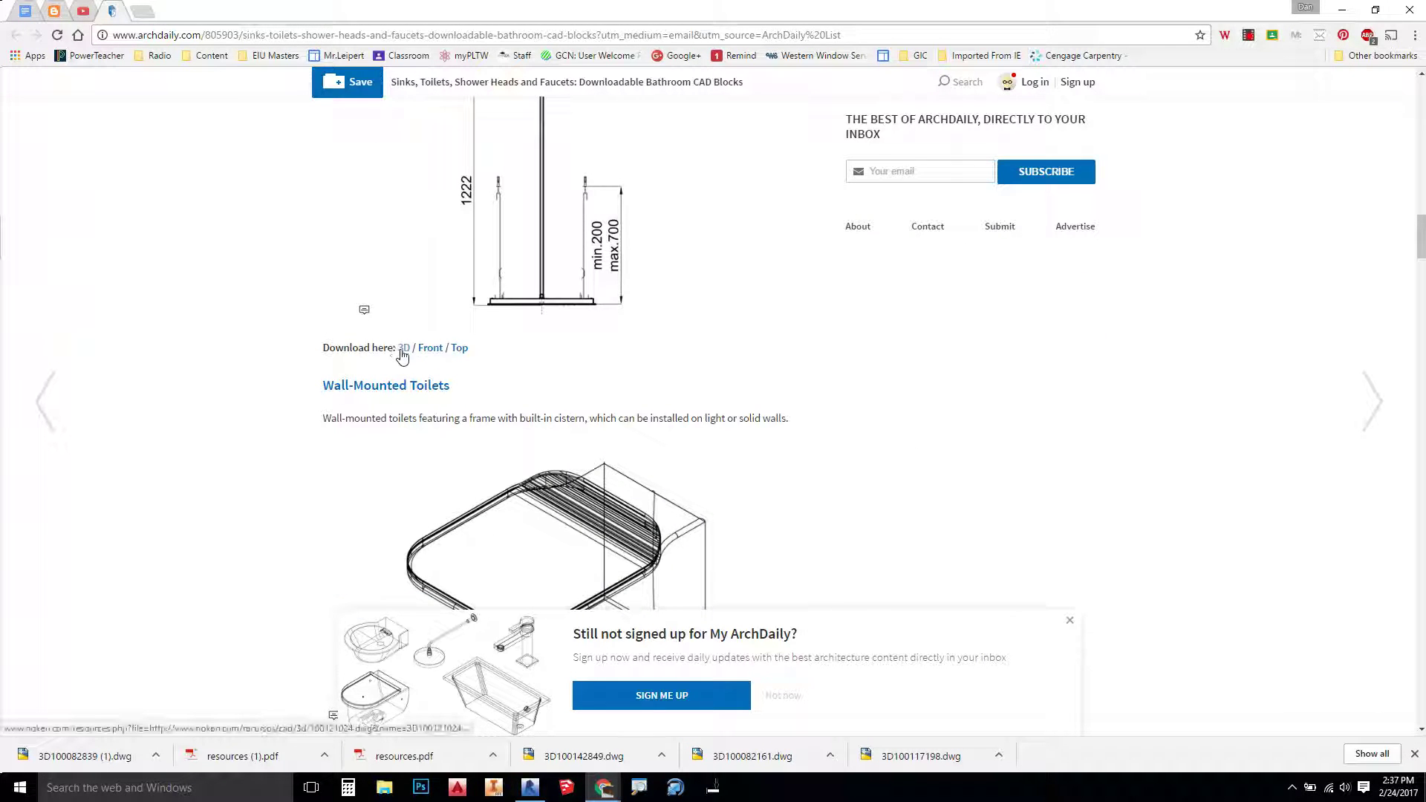
- Download the wall shower head's 3D DWG from the reloaded article and show the file in its folder
left_click(57, 35)
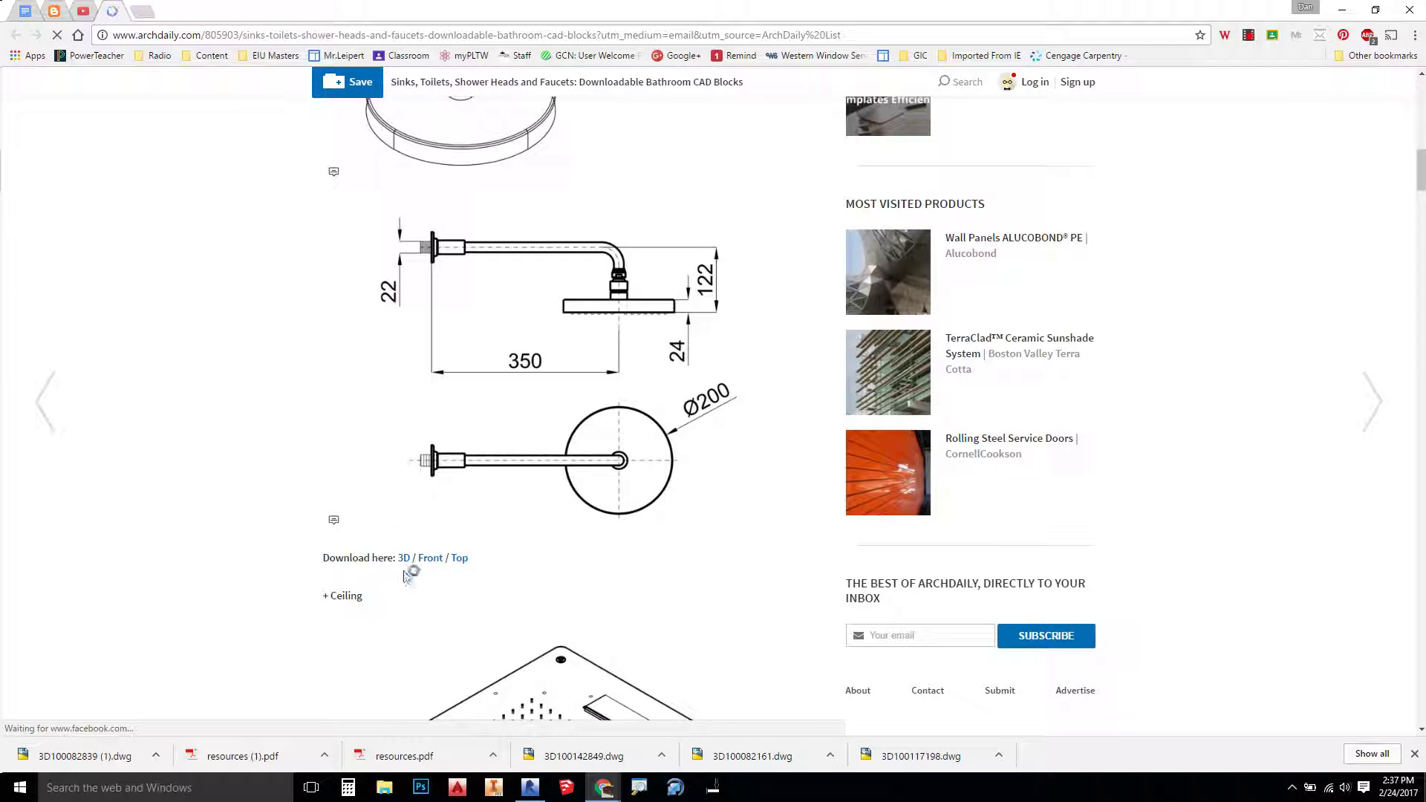
left_click(405, 559)
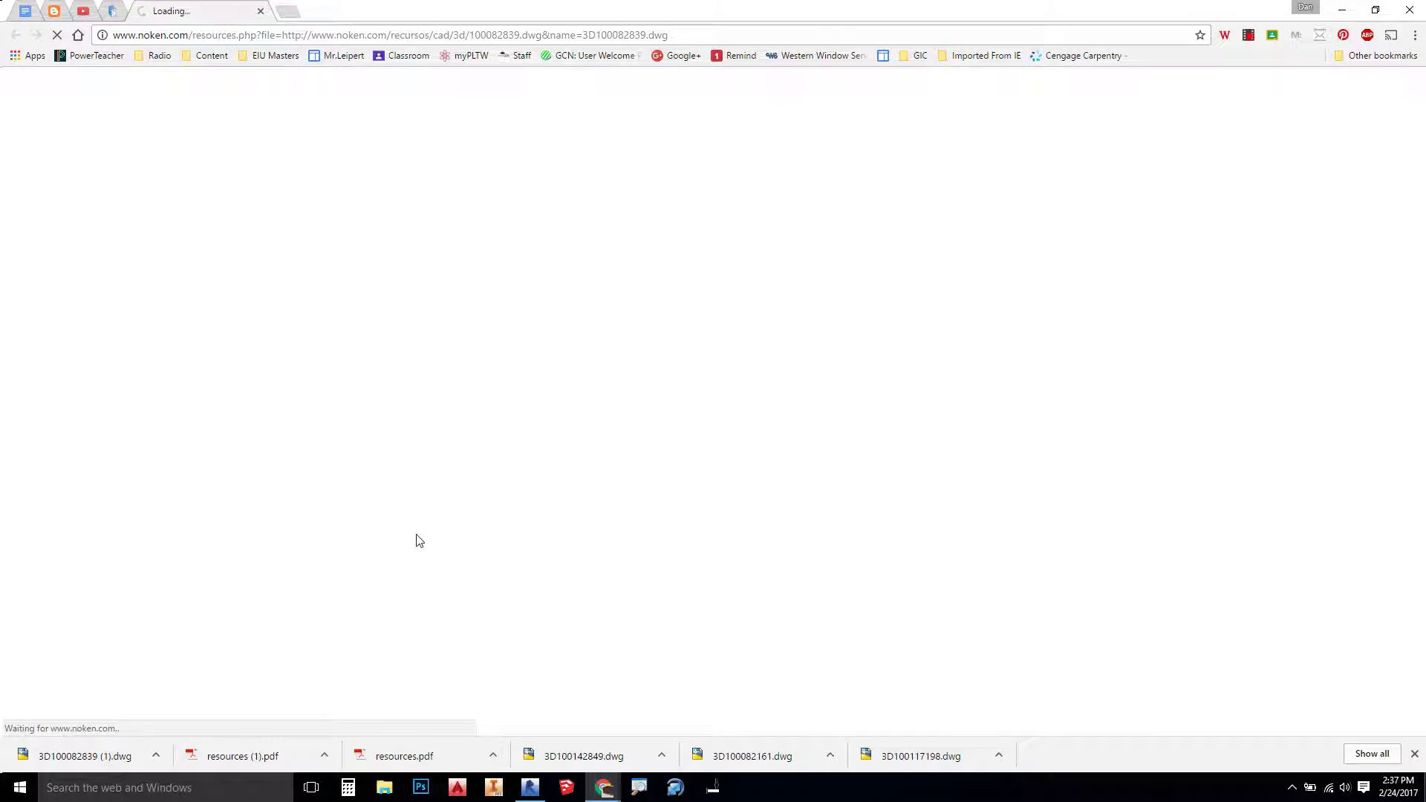
left_click(159, 757)
left_click(208, 700)
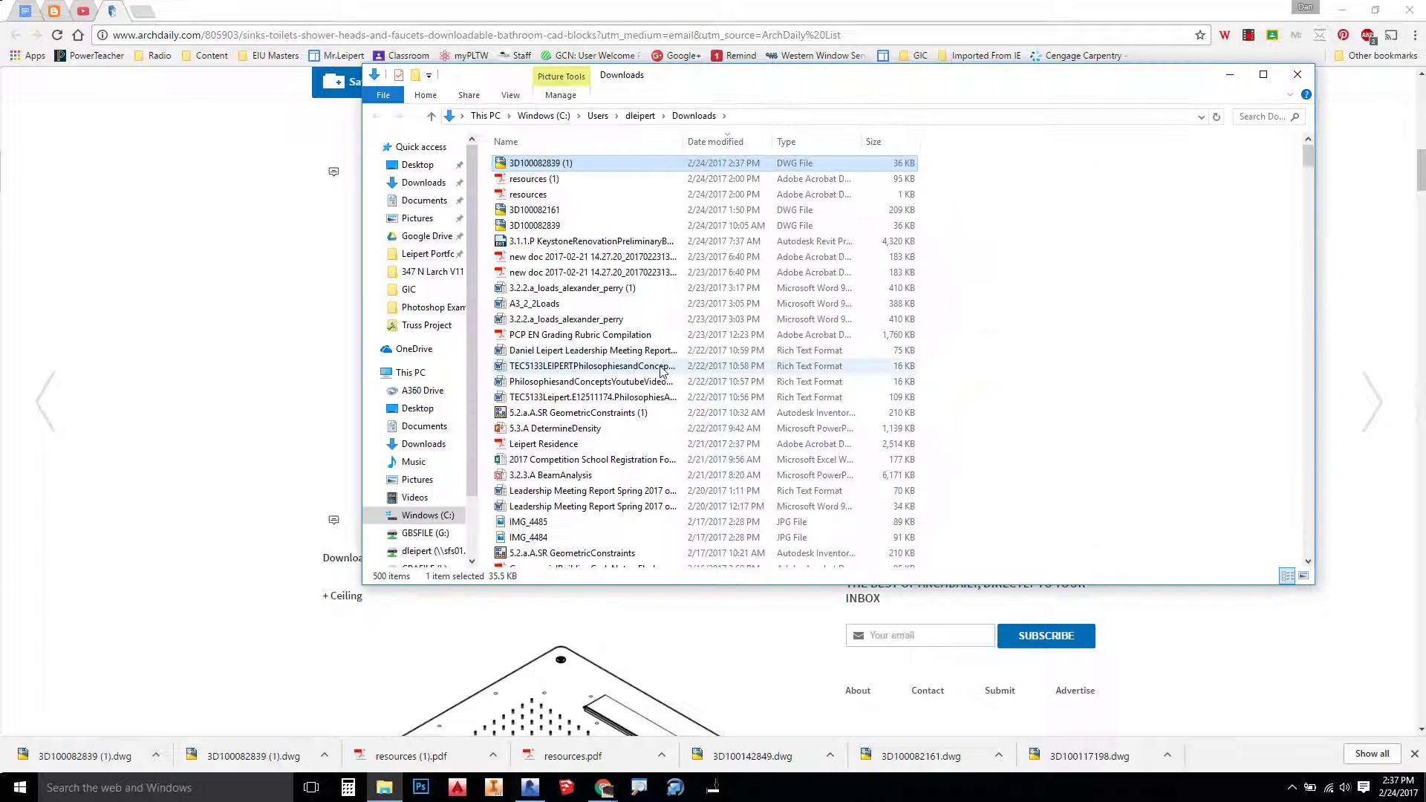
- Rename the downloaded DWG file as Shower Head 3
right_click(544, 164)
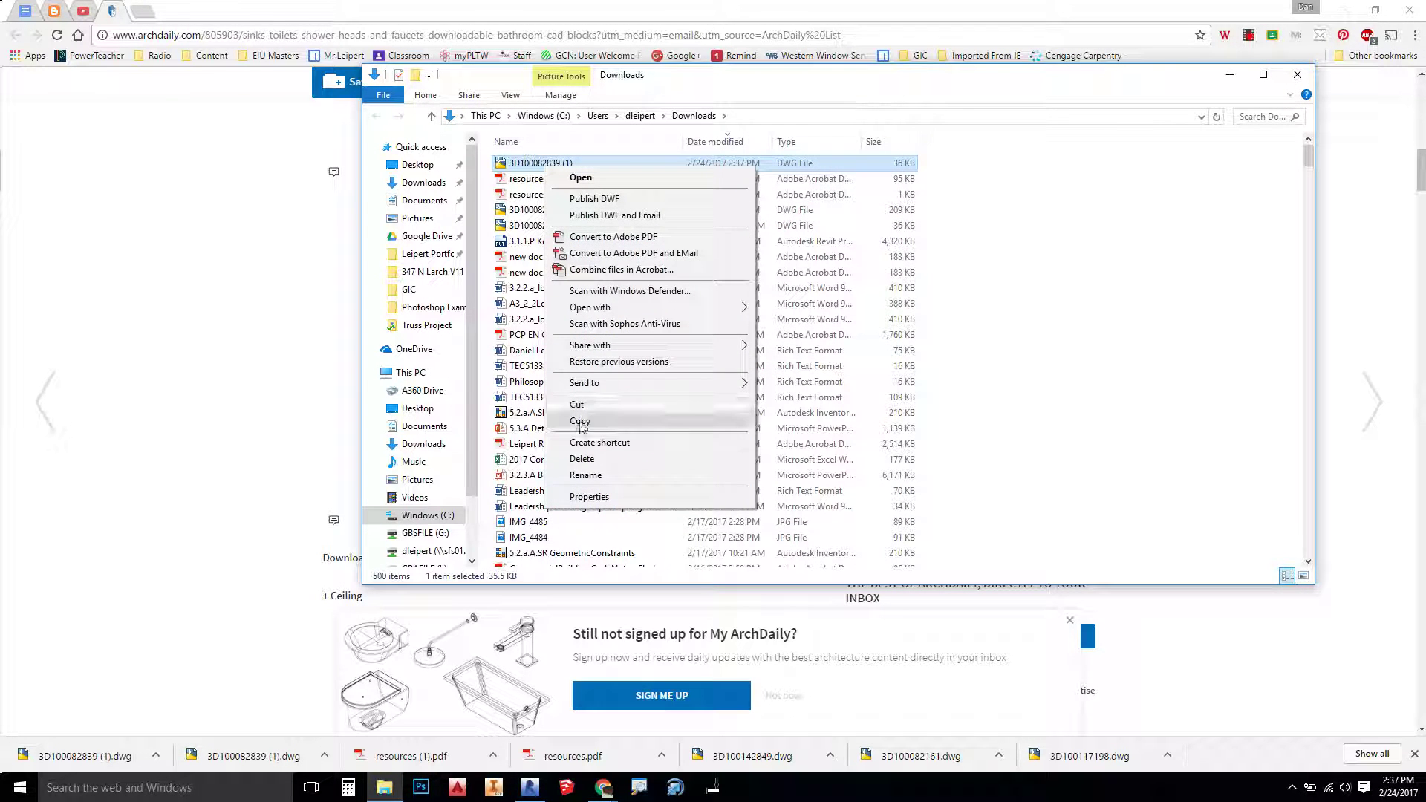
left_click(587, 474)
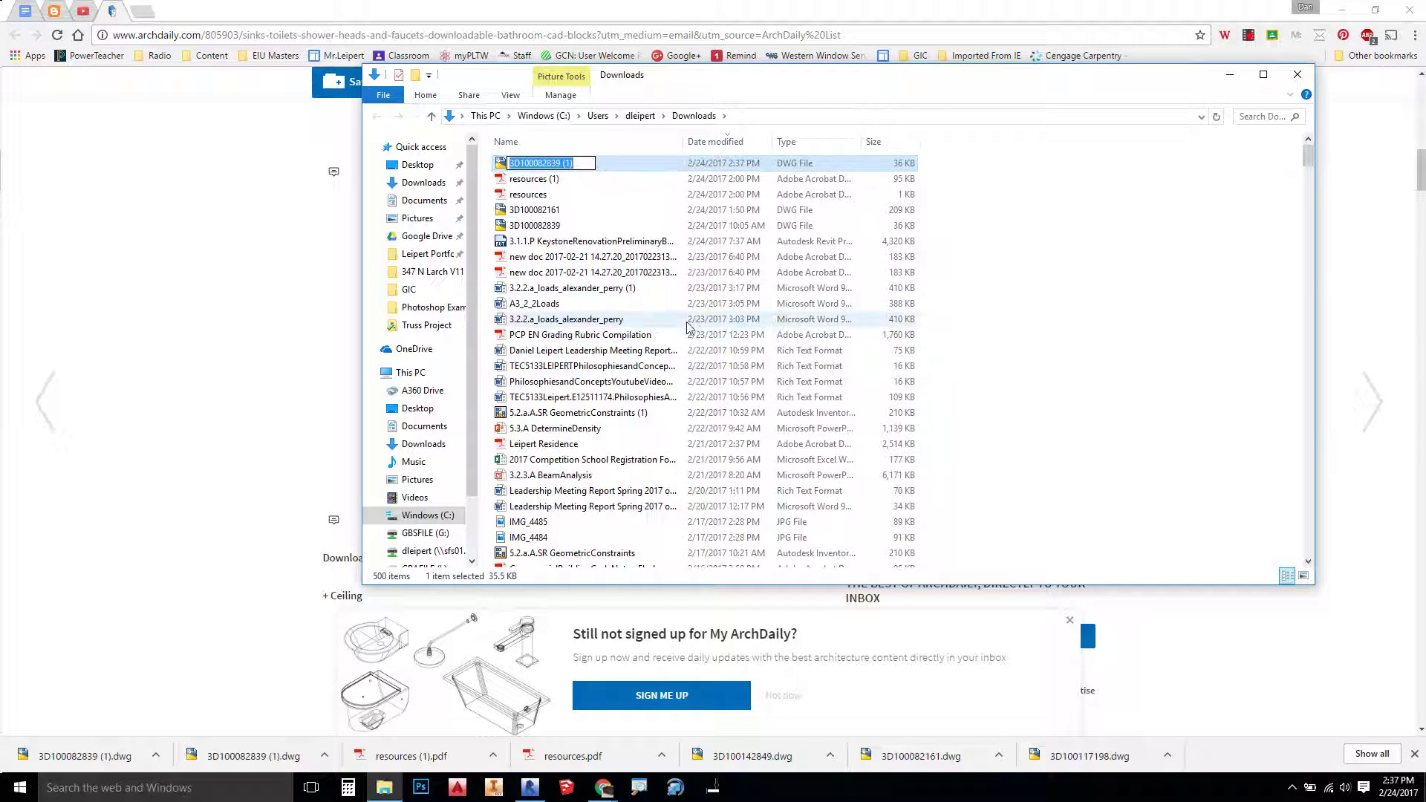
type("Shower Head 3")
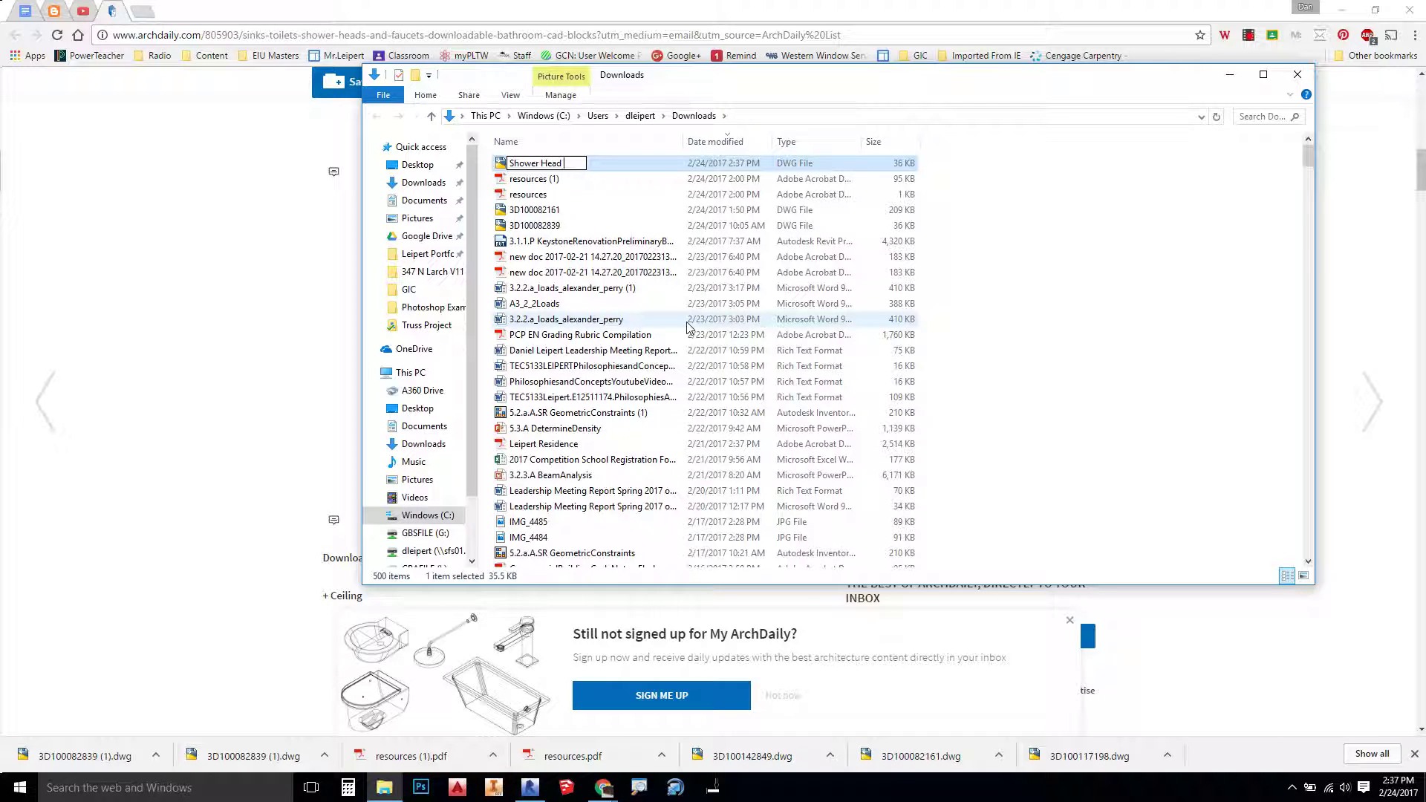
left_click(546, 182)
- Move the Shower Head 3 file from Downloads to the Desktop and close the folder window
left_click(570, 165)
left_click_drag(558, 168, 425, 166)
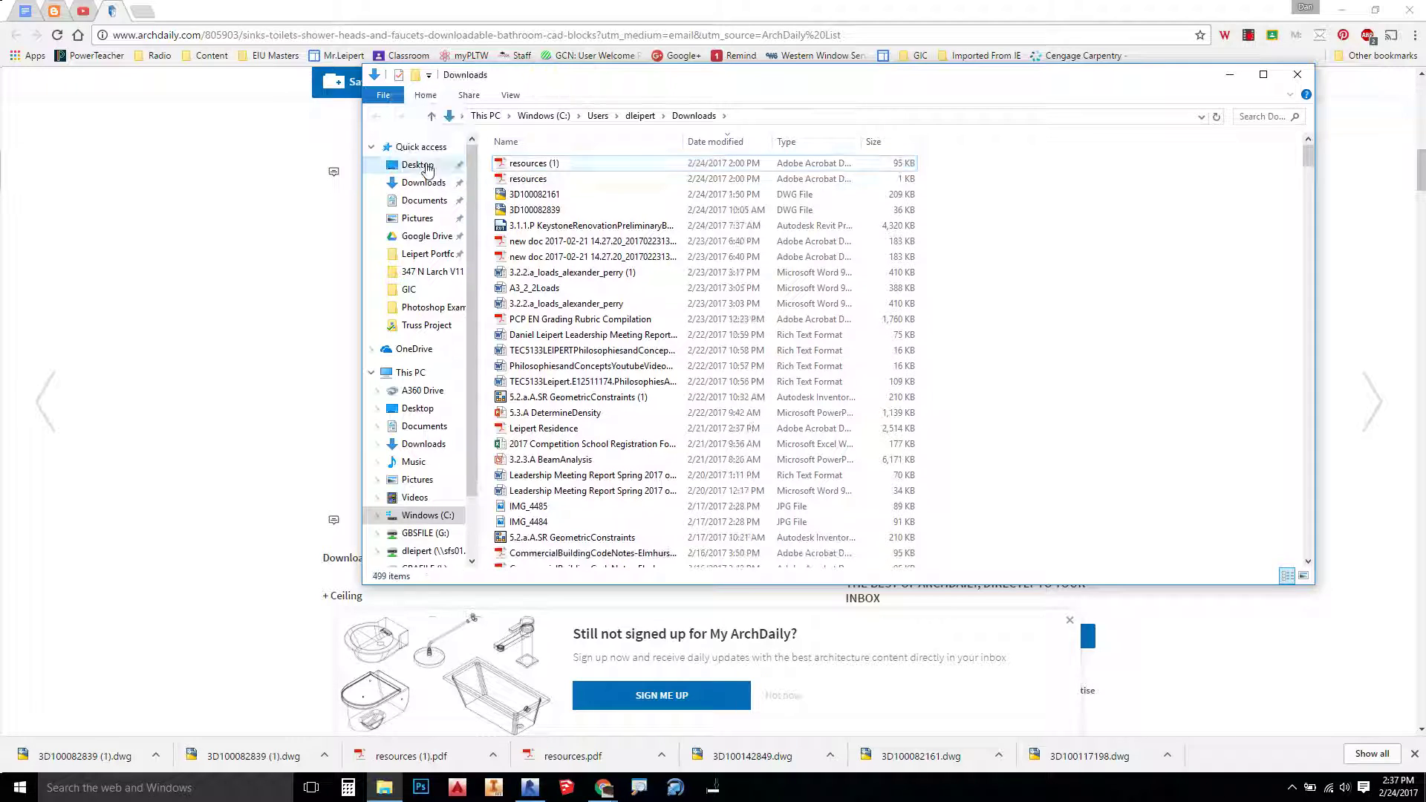
left_click(1298, 76)
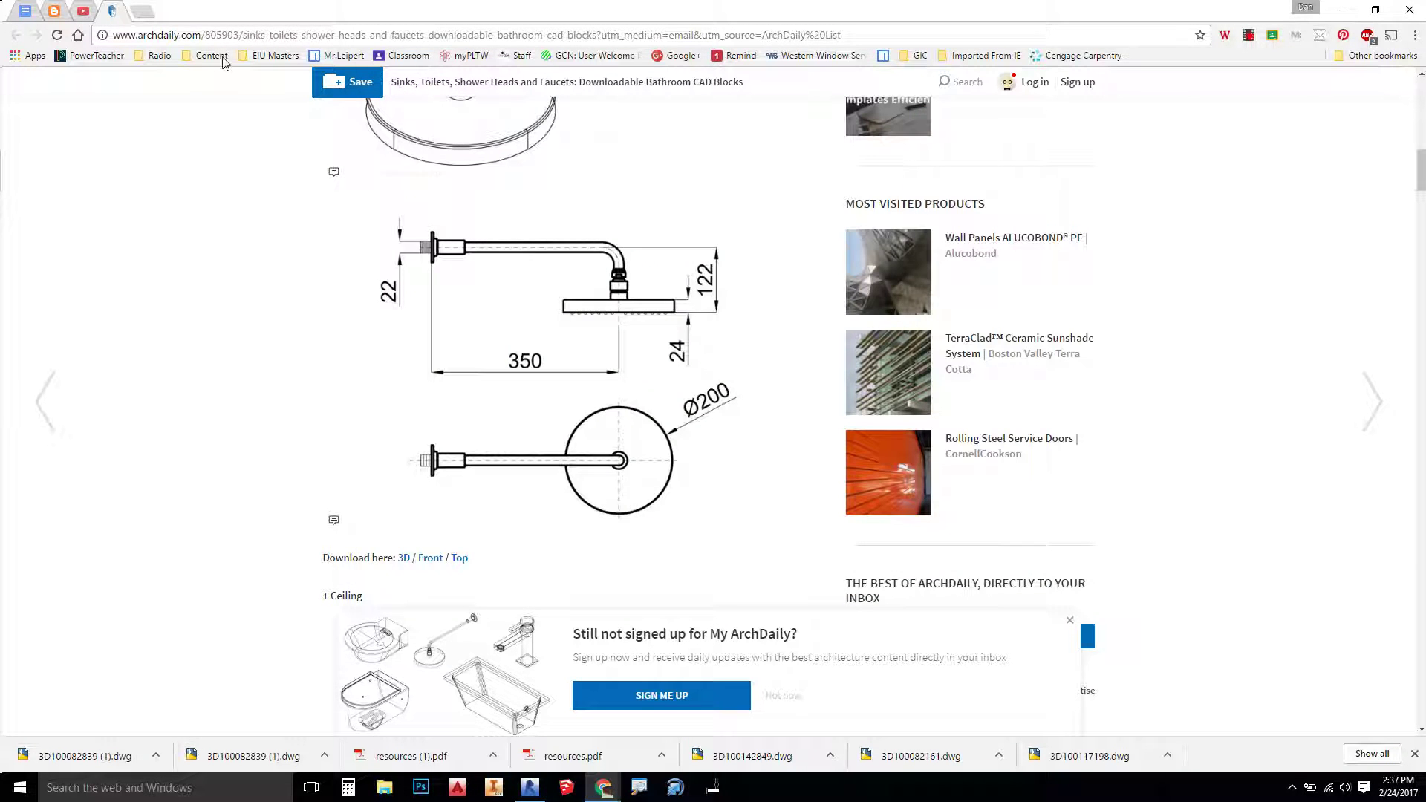
- Switch to Revit and delete the imported Shower Head 2.dwg above the tub in the 3D view
left_click(1342, 9)
middle_click_drag(921, 337, 940, 405, "shift")
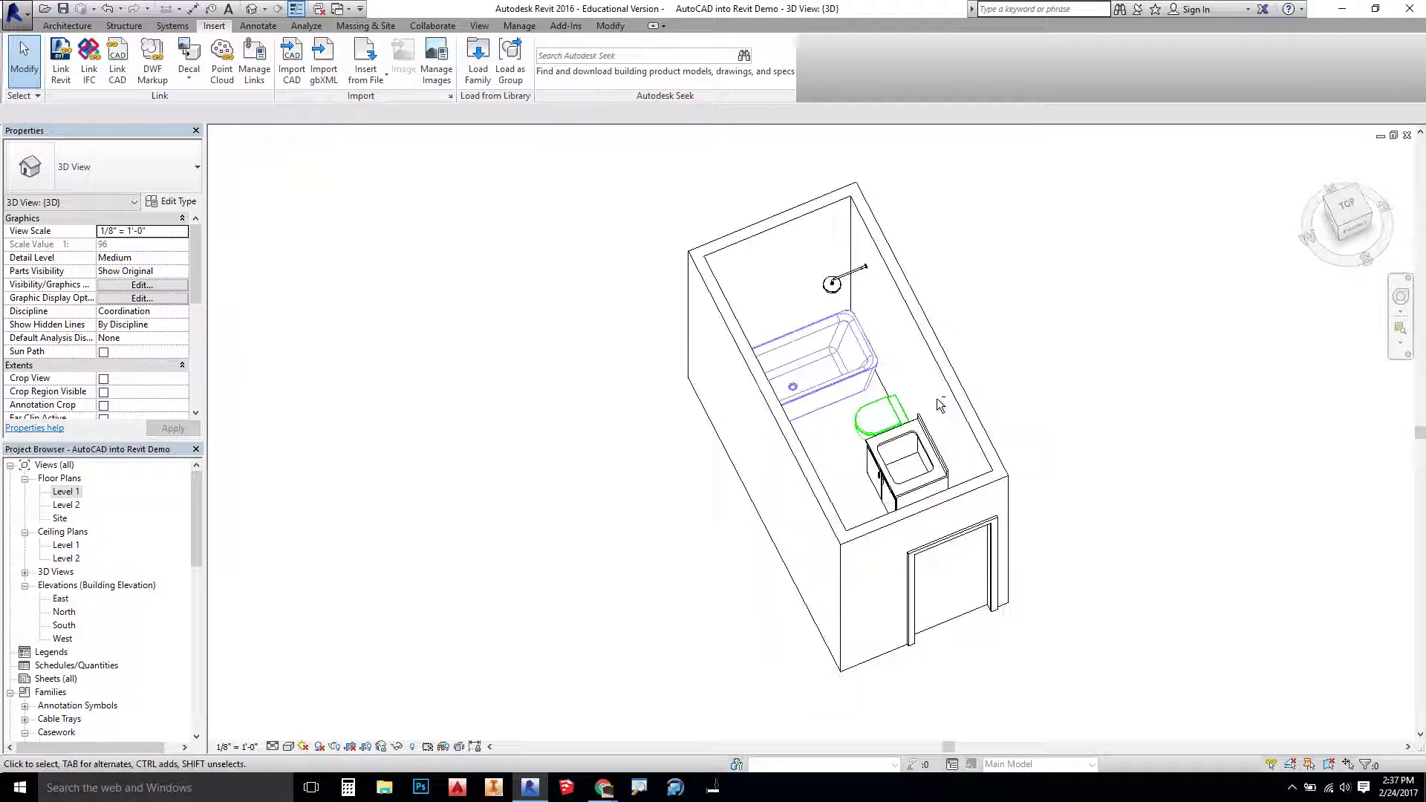
scroll(901, 346, "up", 2)
middle_click_drag(854, 352, 811, 247, "shift")
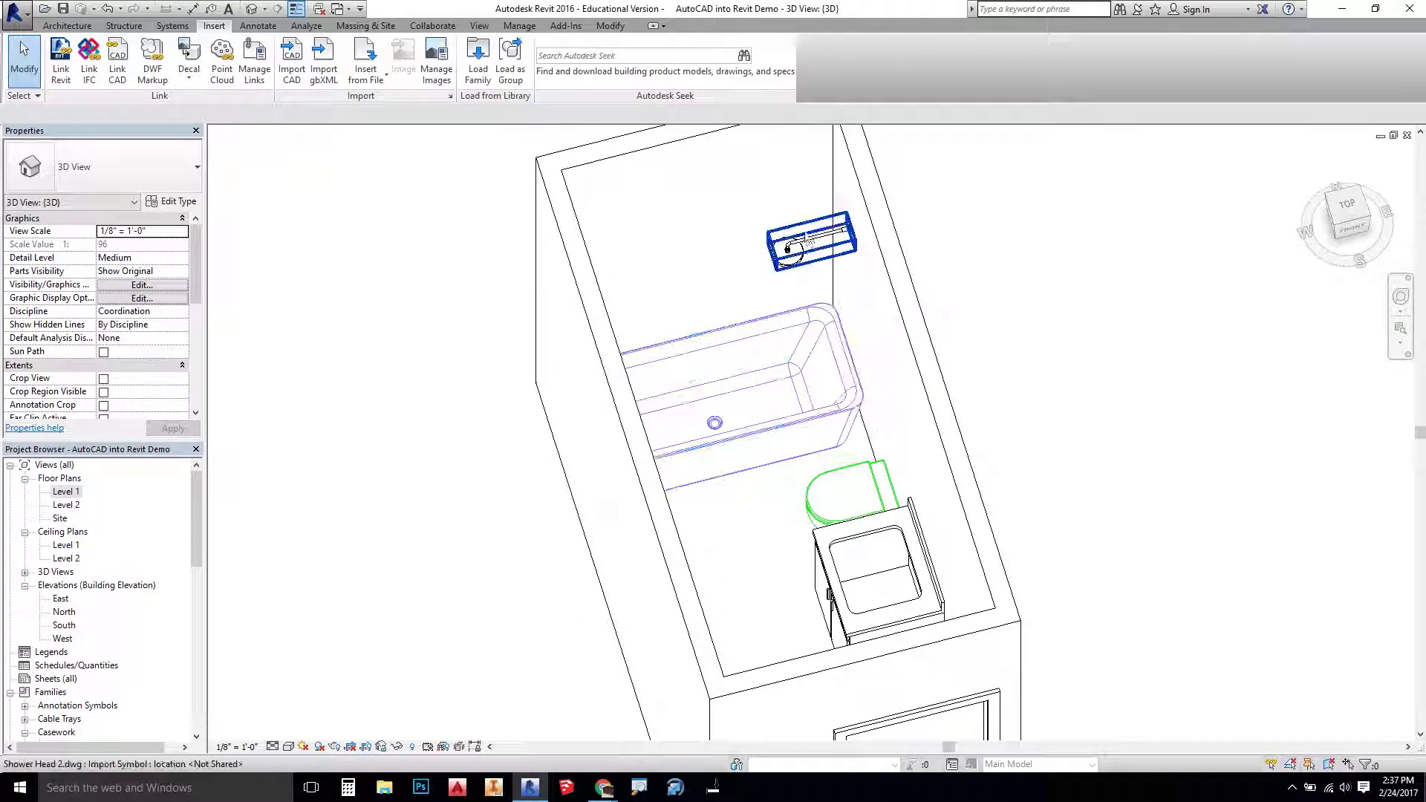
left_click(810, 244)
key("Delete")
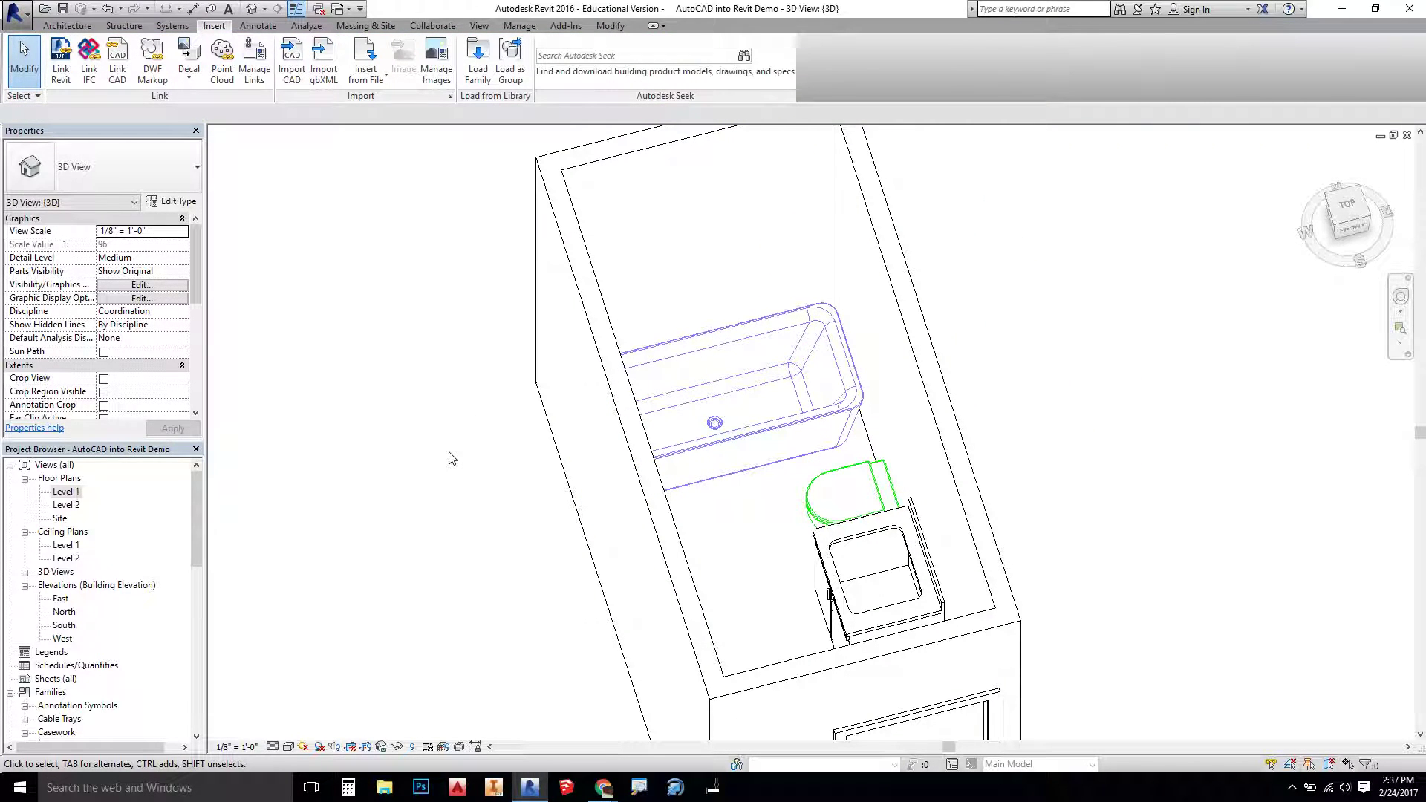
left_click(77, 26)
left_click(214, 26)
left_click(117, 67)
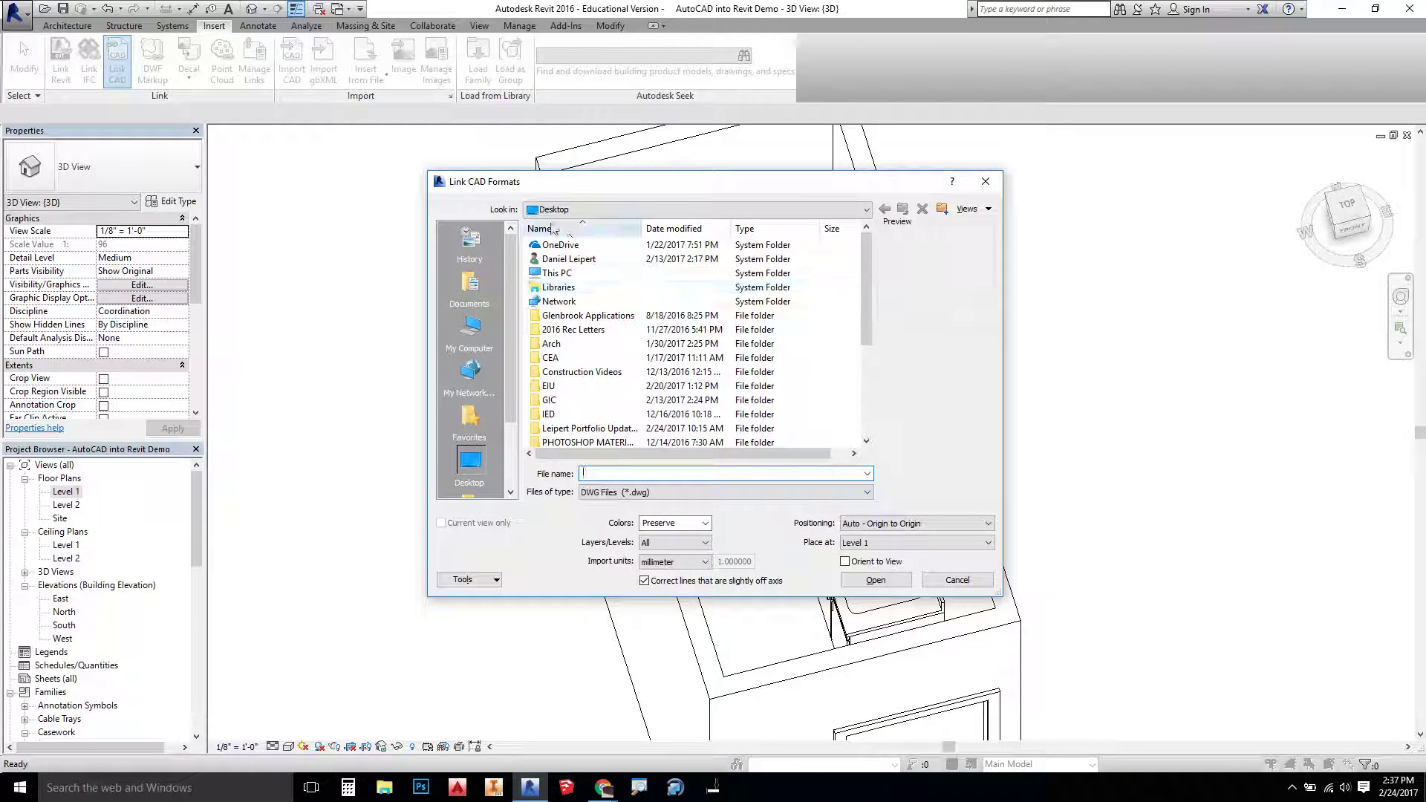
scroll(596, 356, "down", 4)
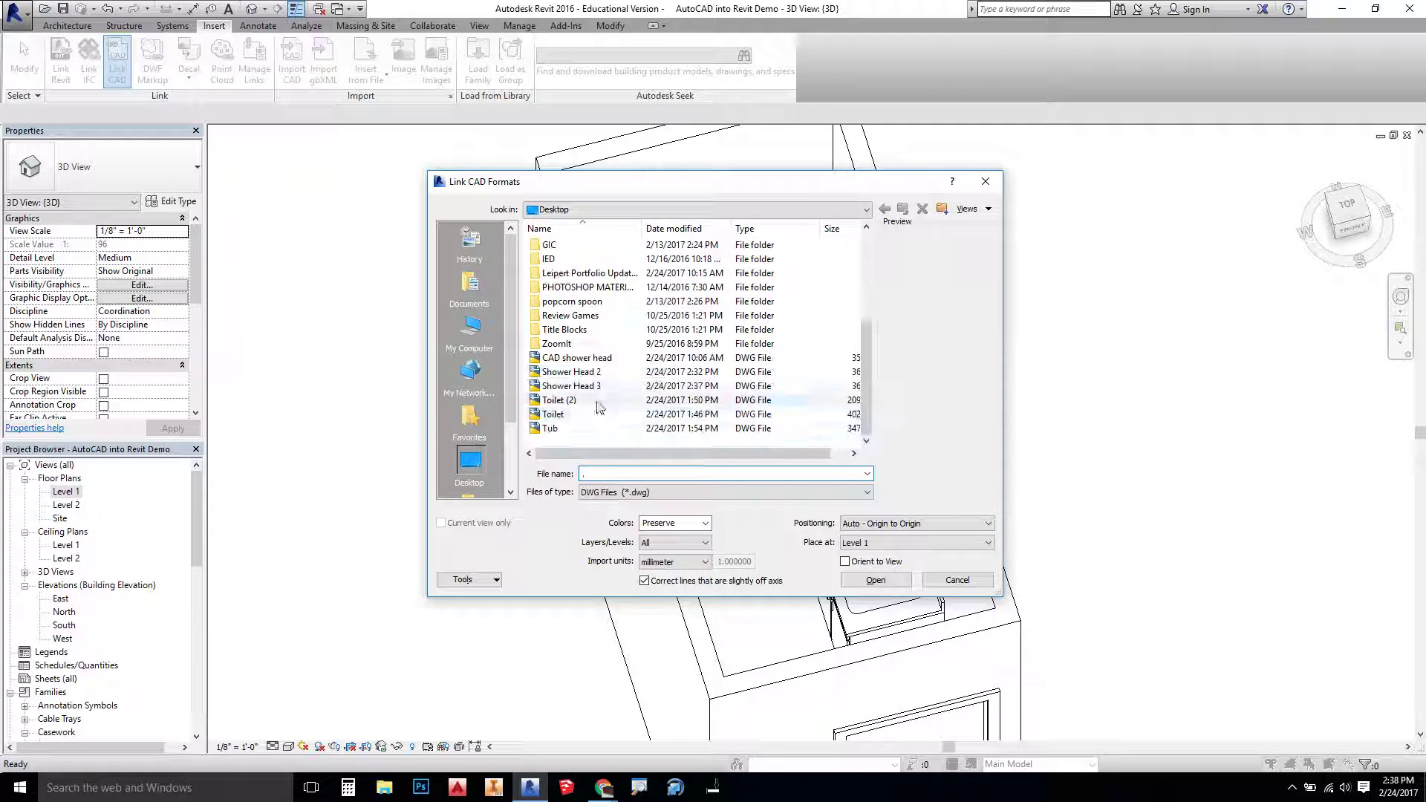
left_click(588, 359)
left_click(586, 387)
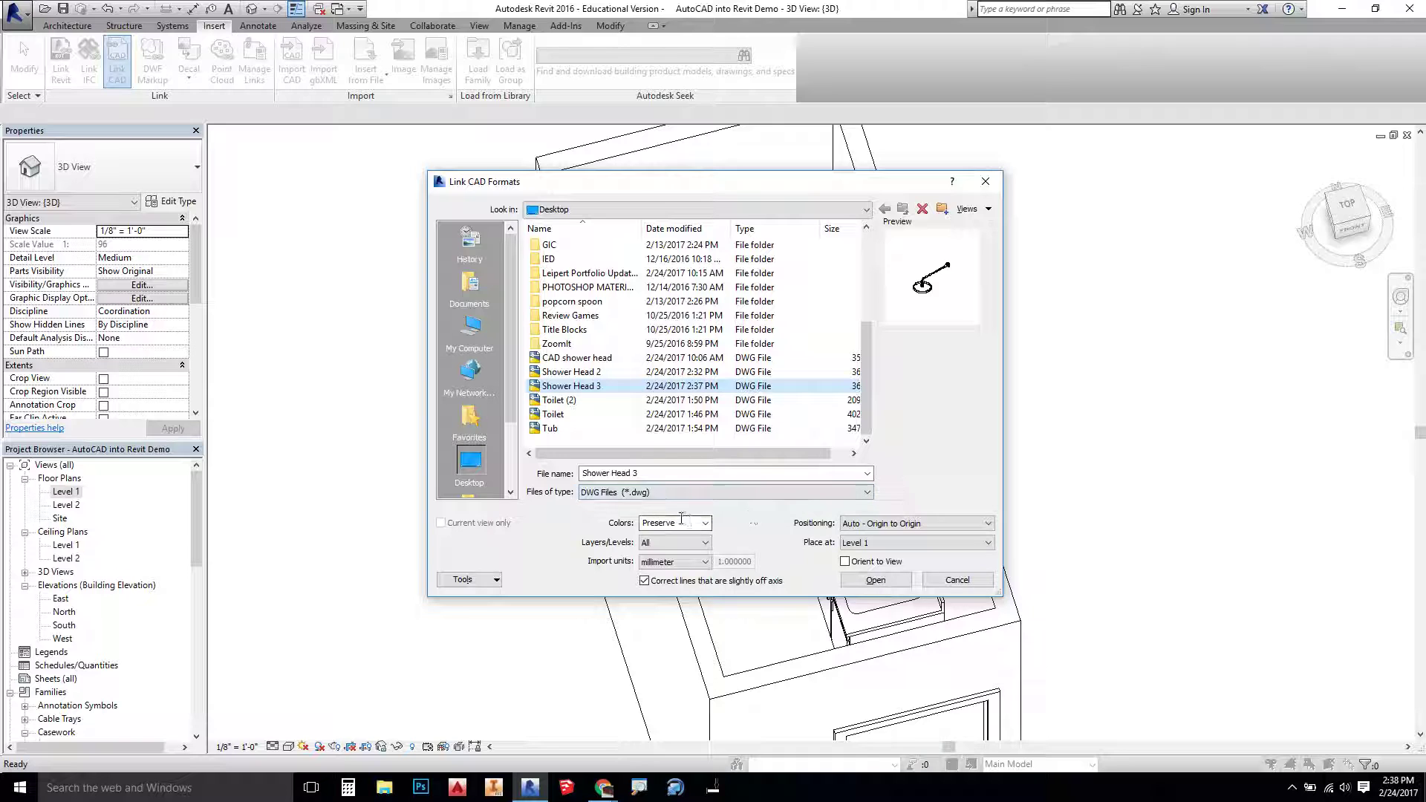
left_click(705, 523)
left_click(689, 547)
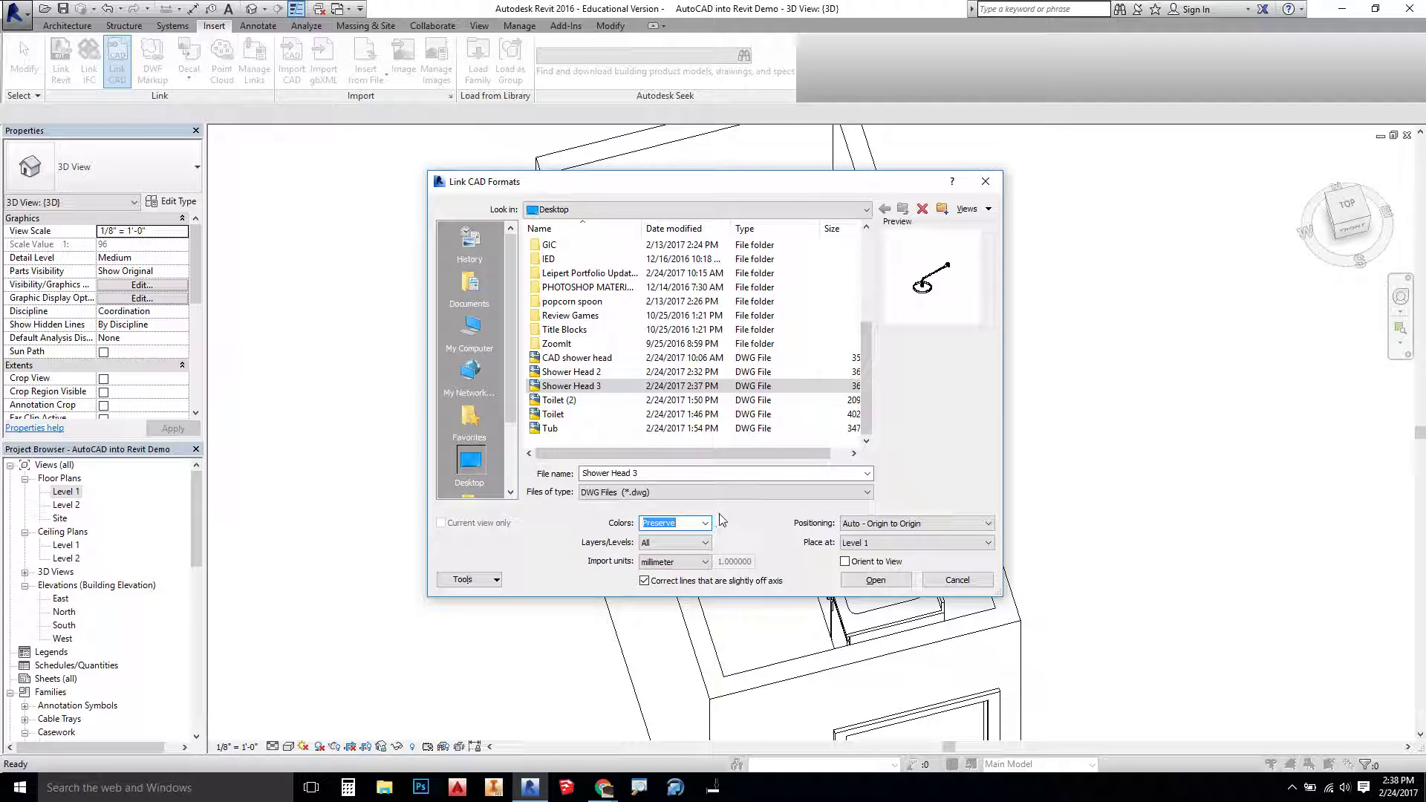
left_click(677, 525)
left_click(956, 580)
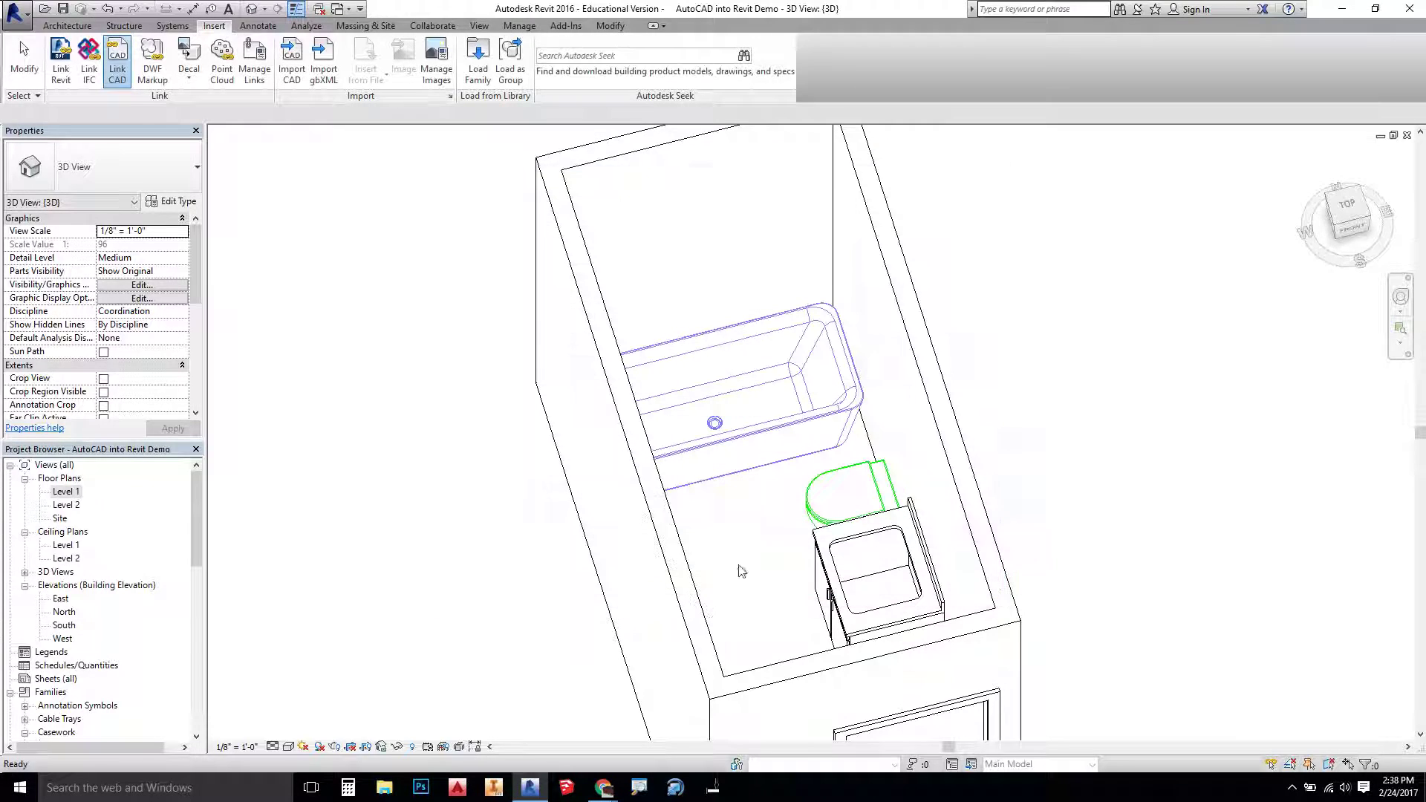
left_click(60, 519)
double_click(59, 519)
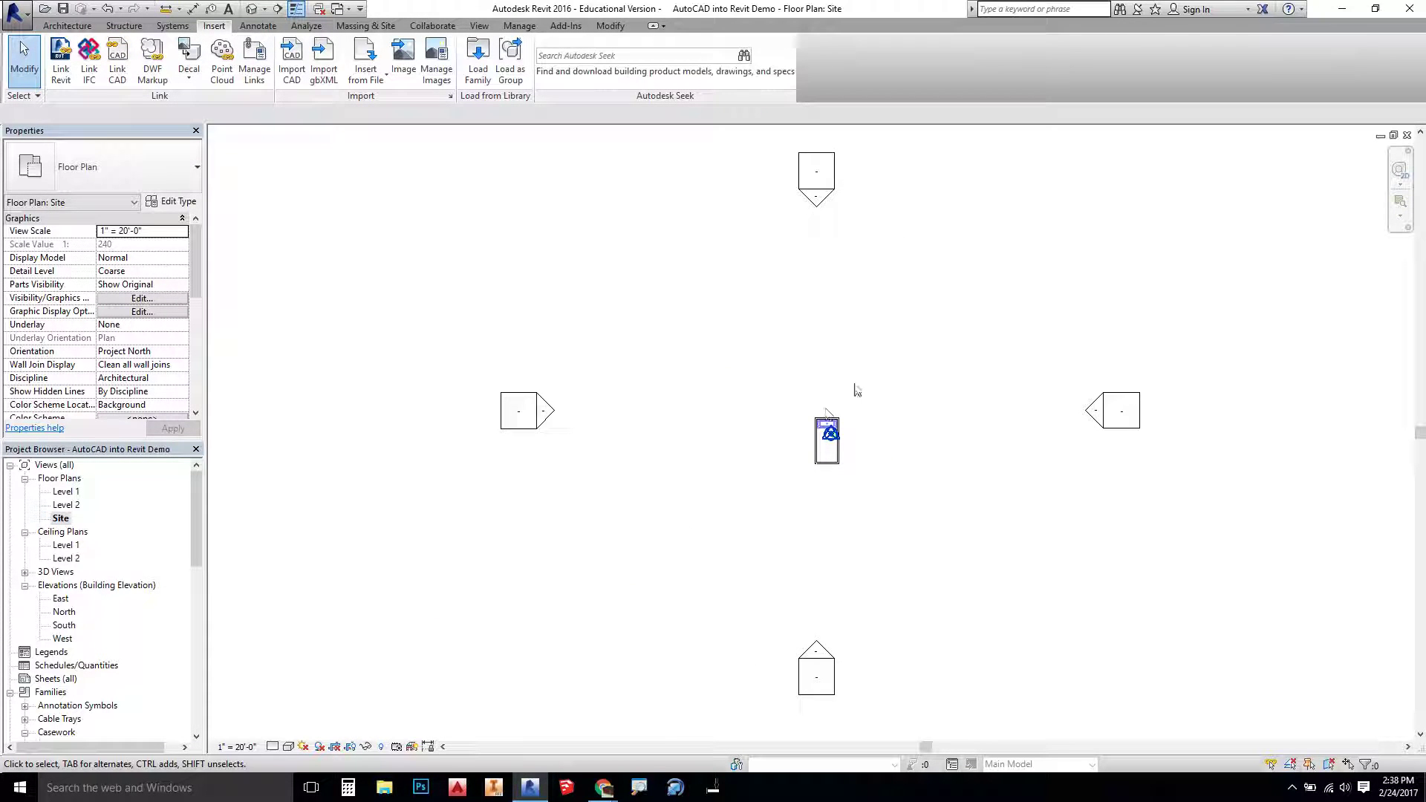
scroll(836, 443, "up", 2)
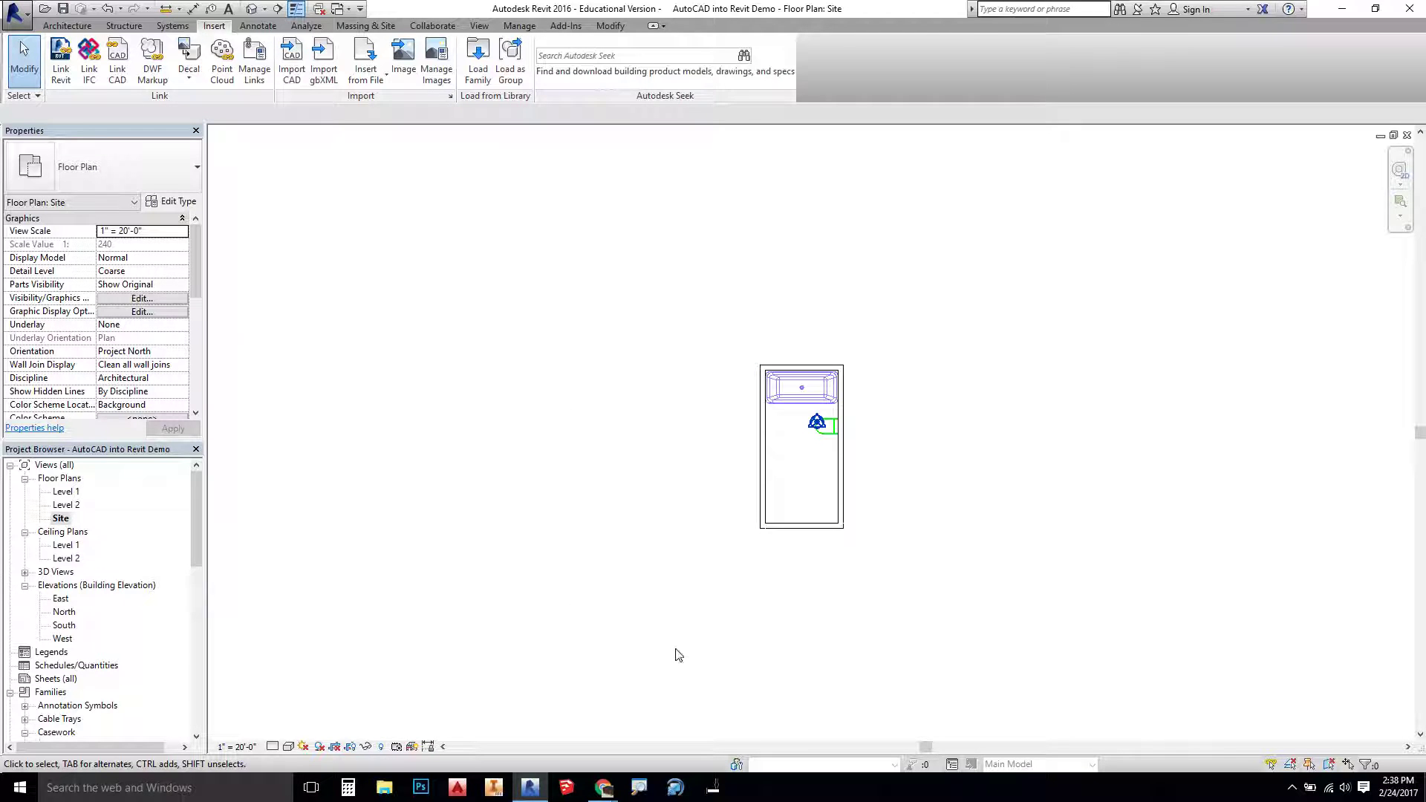
- Link Shower Head 3.dwg from the Desktop into the Level 1 floor plan
double_click(66, 491)
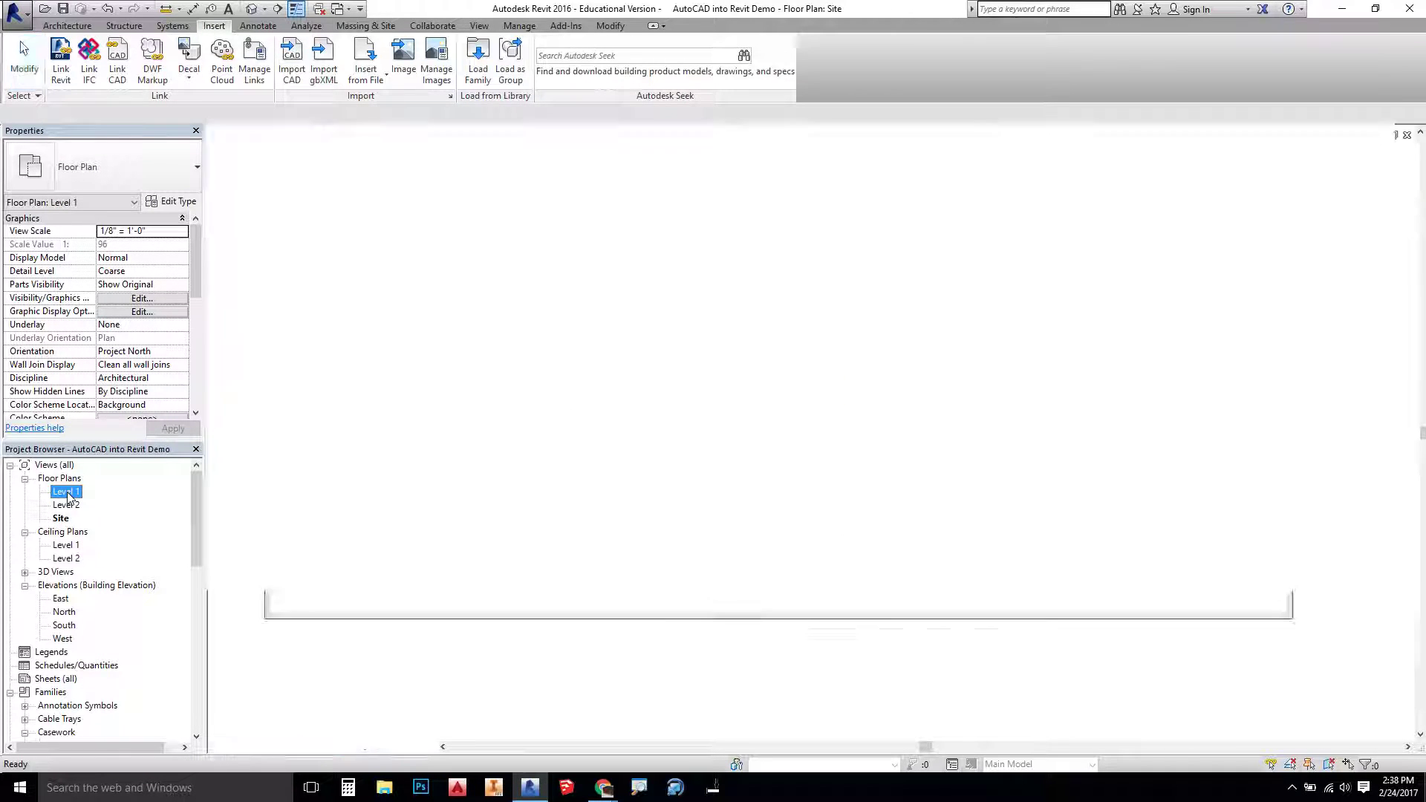
scroll(299, 337, "down", 1)
middle_click_drag(306, 338, 509, 266)
left_click(116, 63)
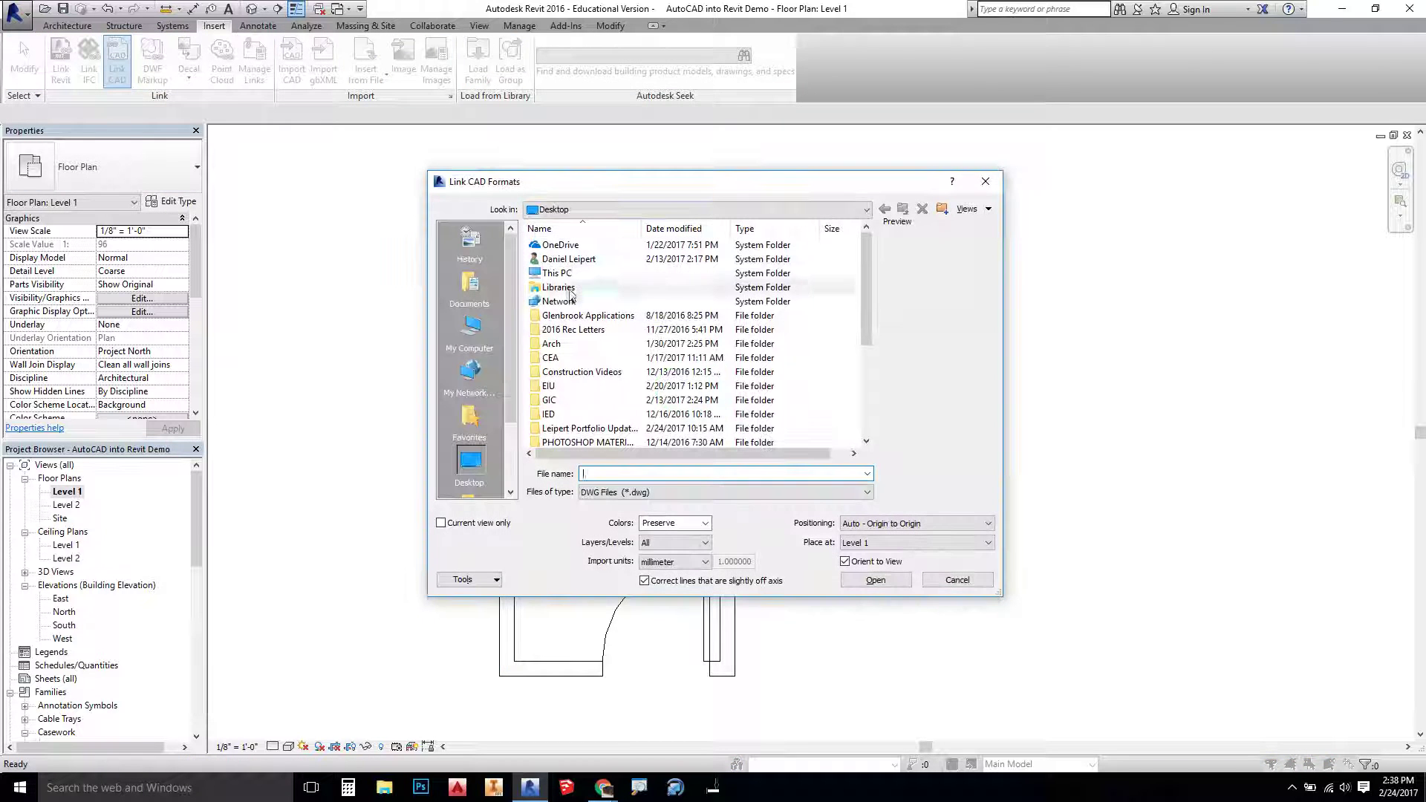
scroll(601, 375, "down", 4)
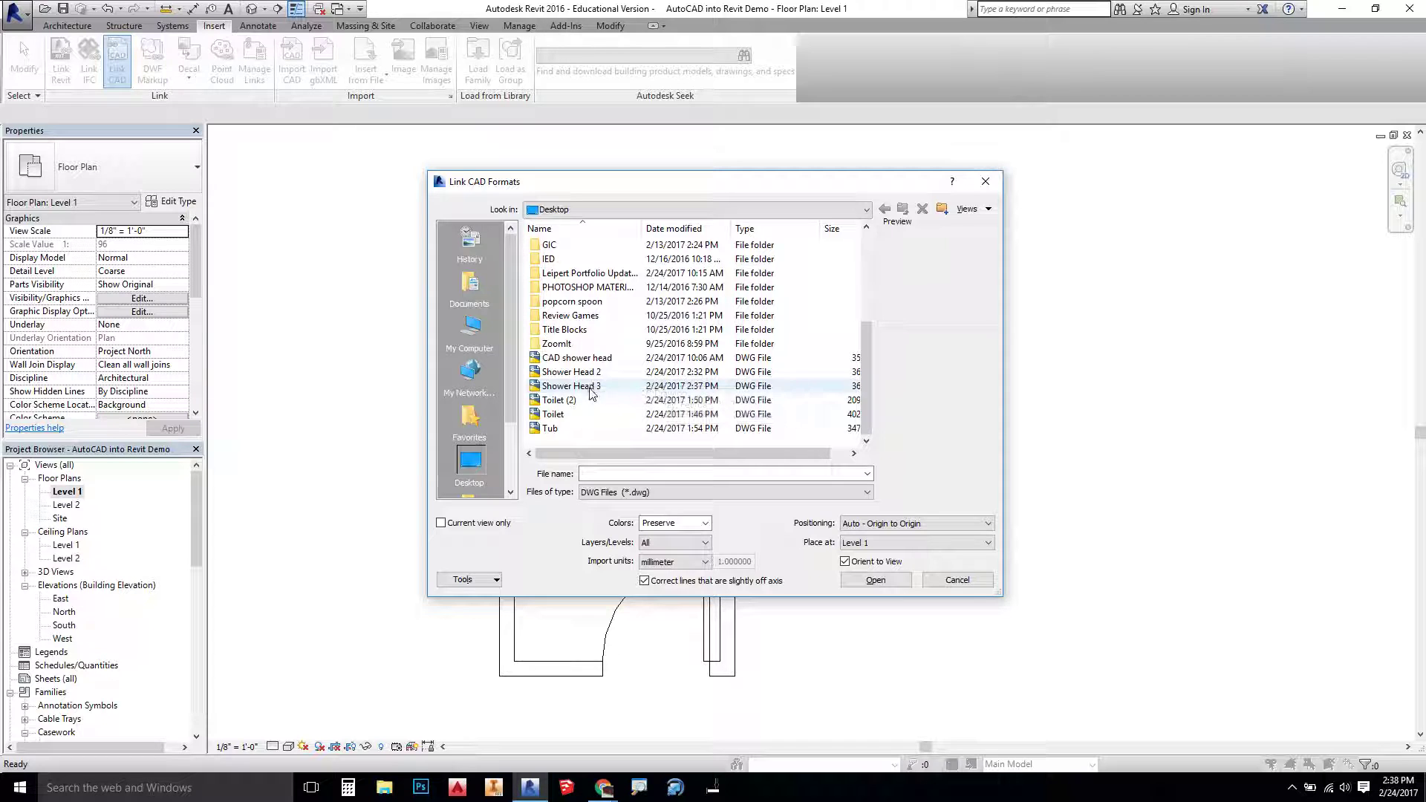
left_click(594, 393)
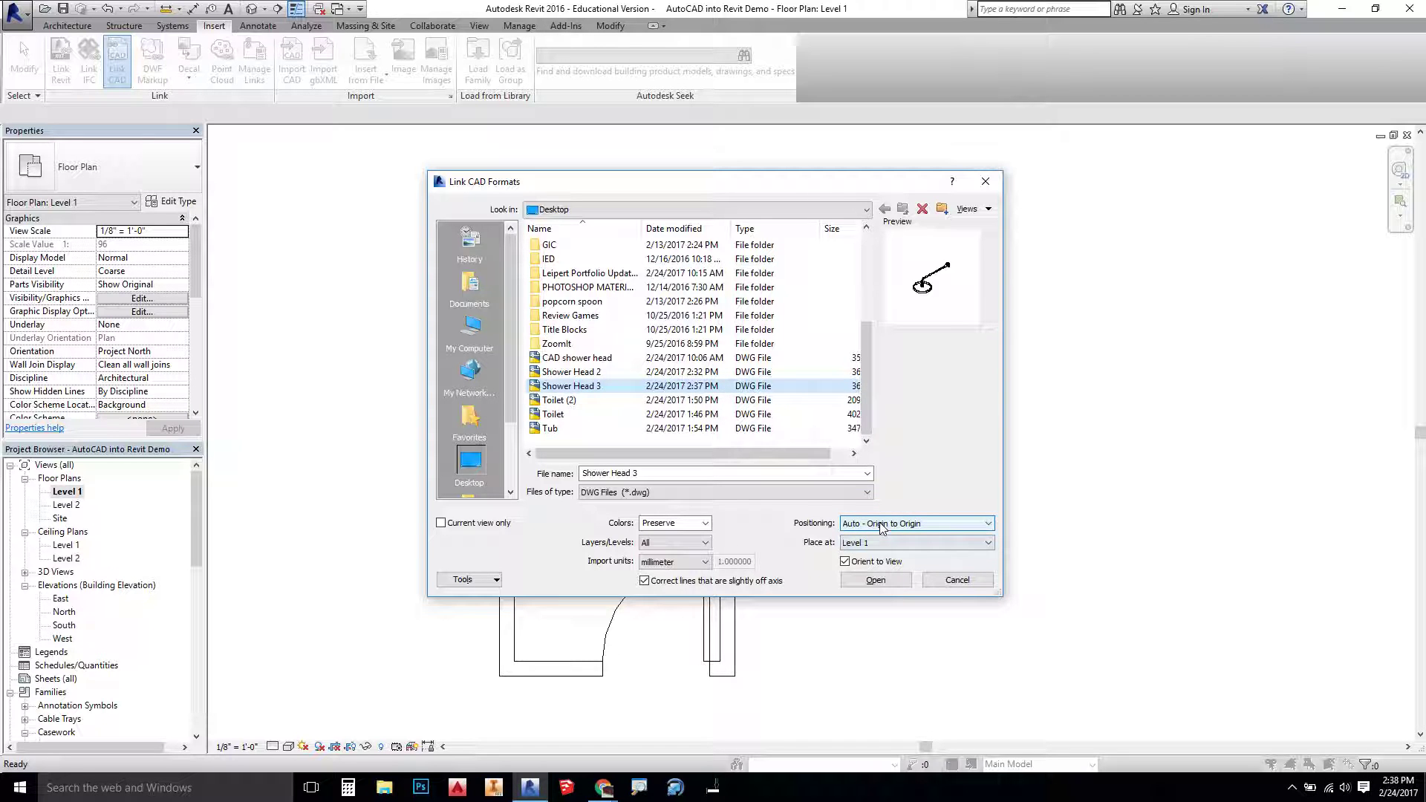
left_click(889, 587)
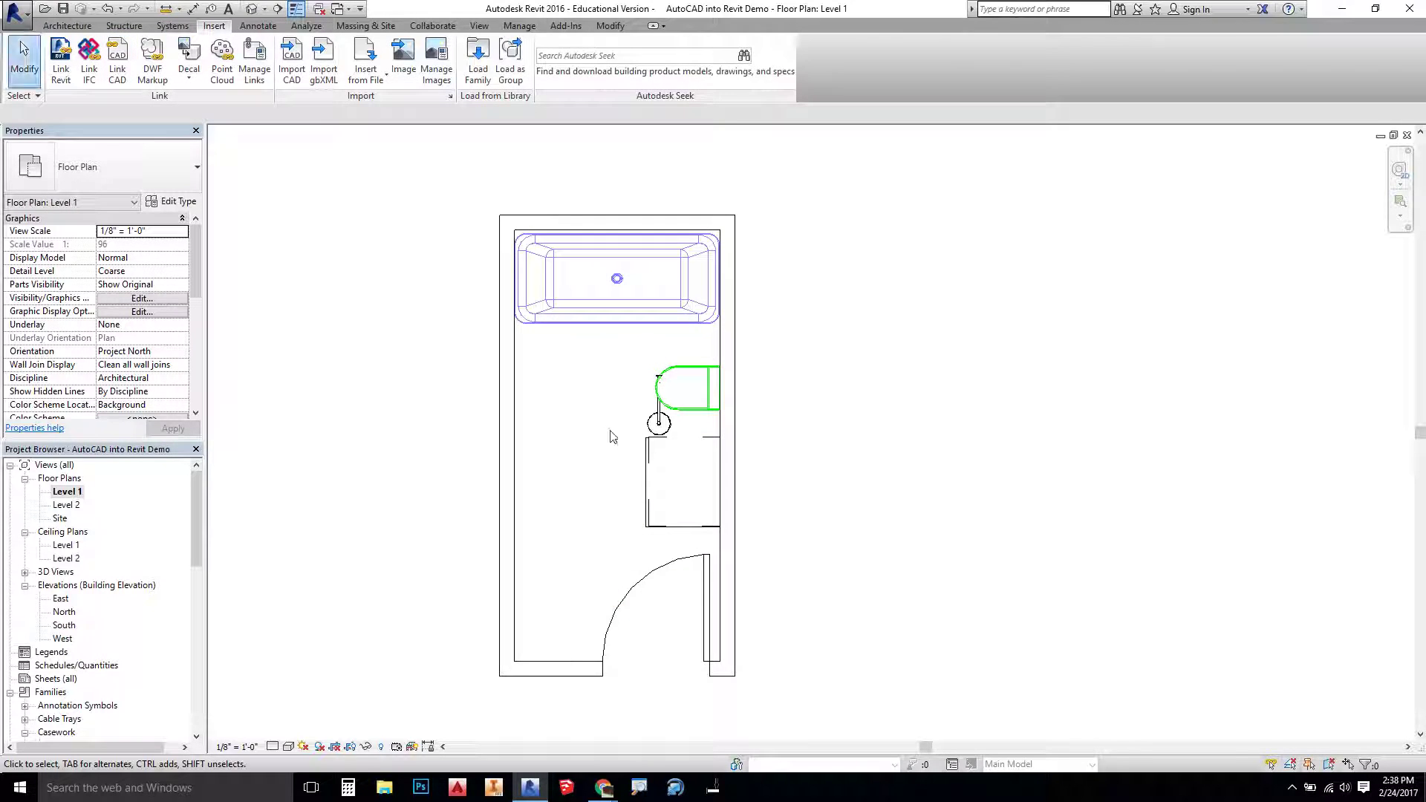
- Move the linked shower head off the toilet into the open floor area and rotate it 90° clockwise
left_click(666, 413)
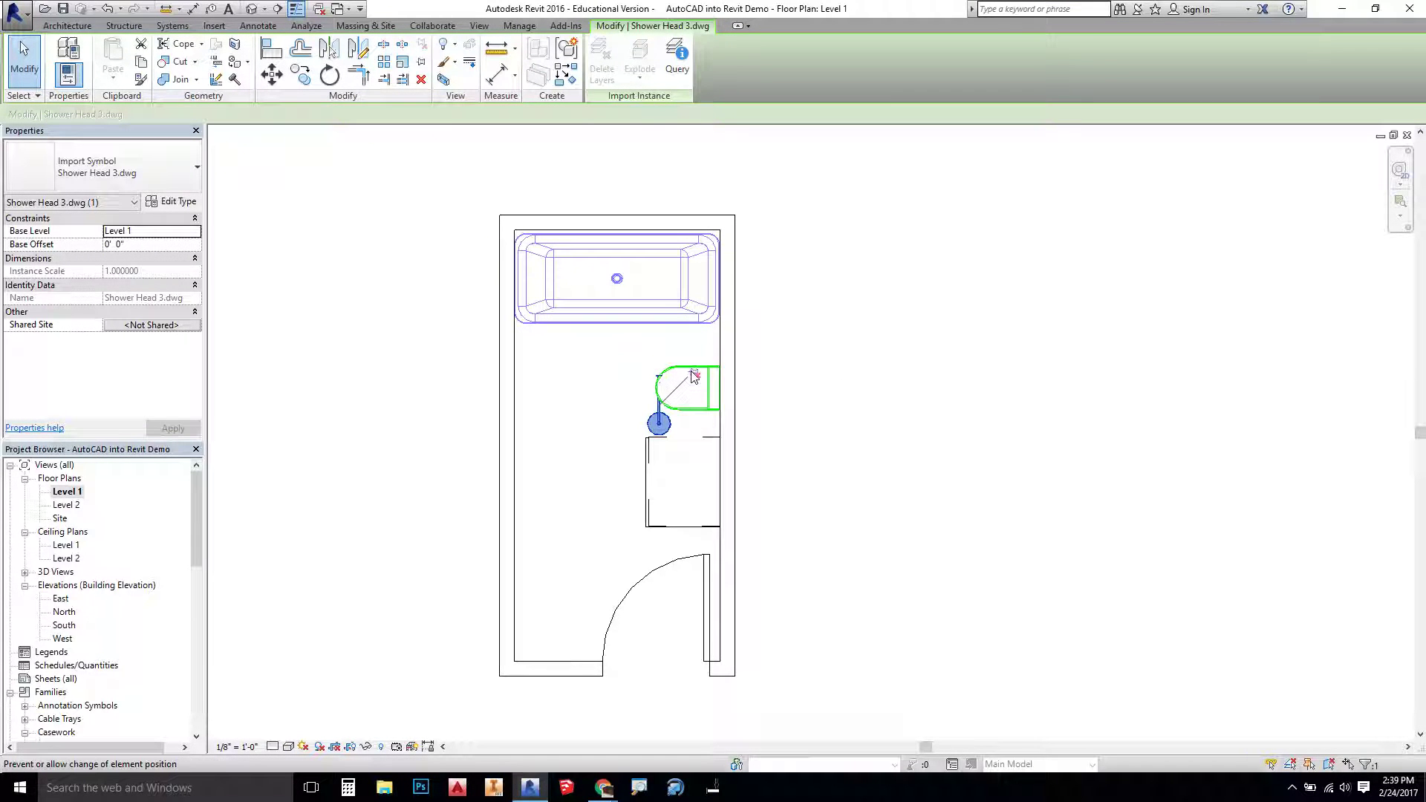
left_click_drag(672, 420, 609, 418)
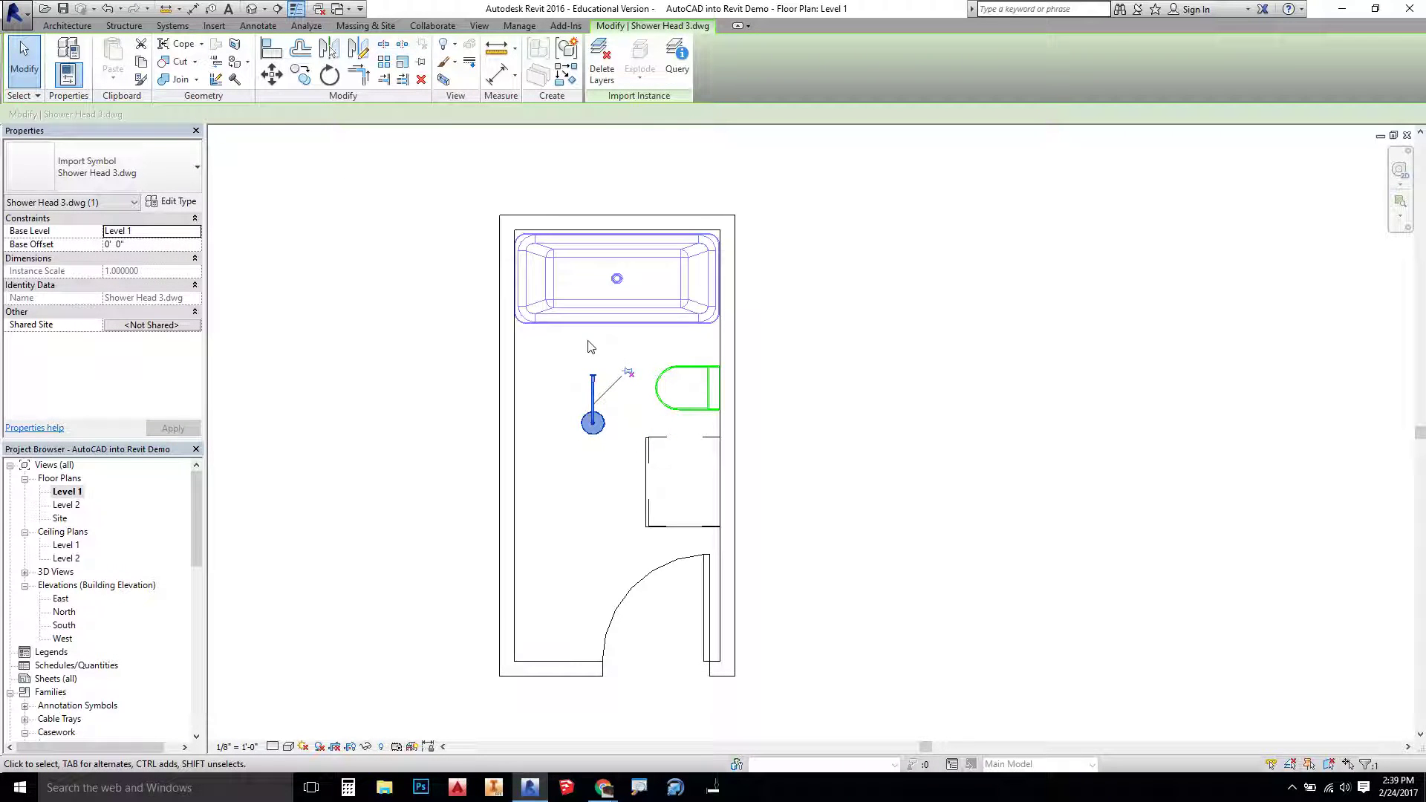
left_click(329, 75)
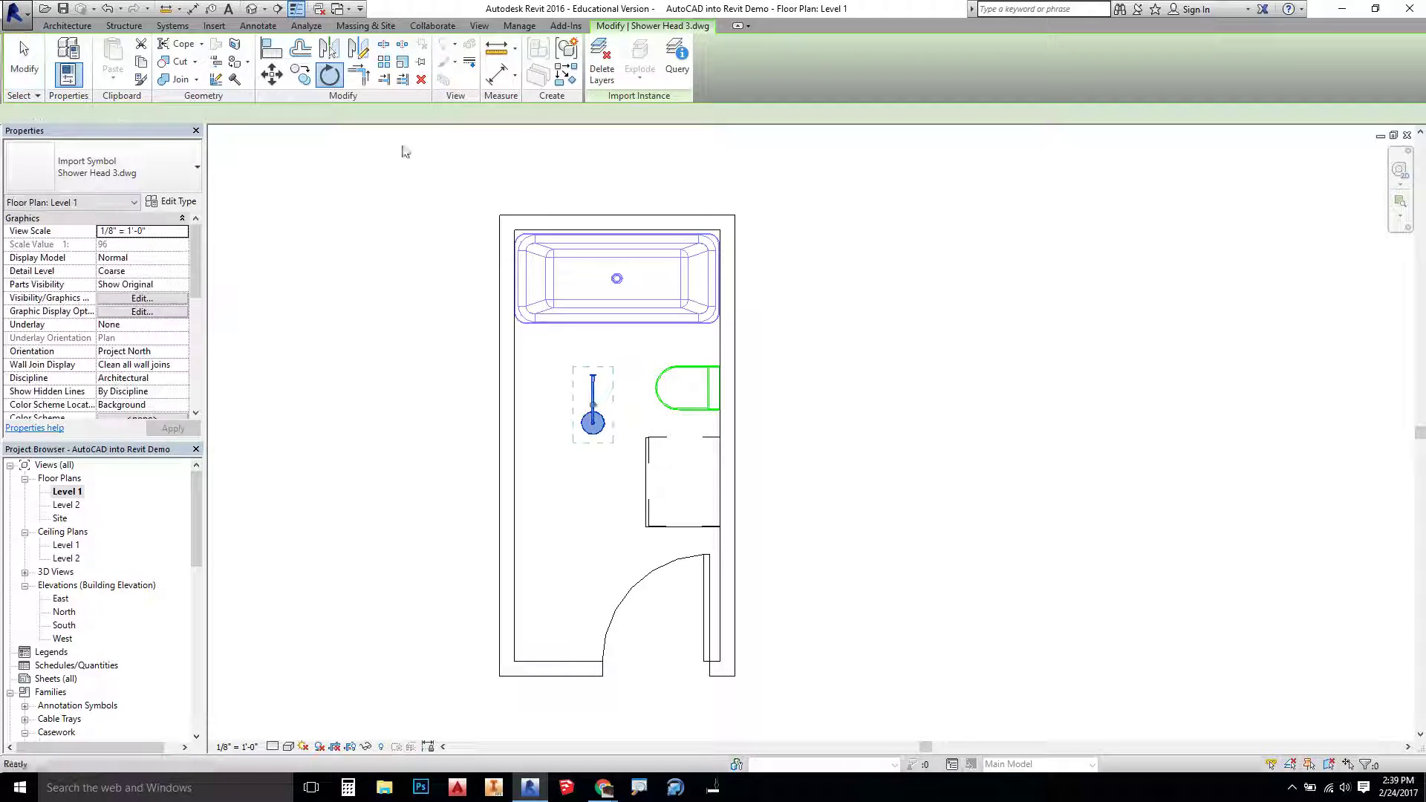
left_click(616, 409)
left_click(593, 475)
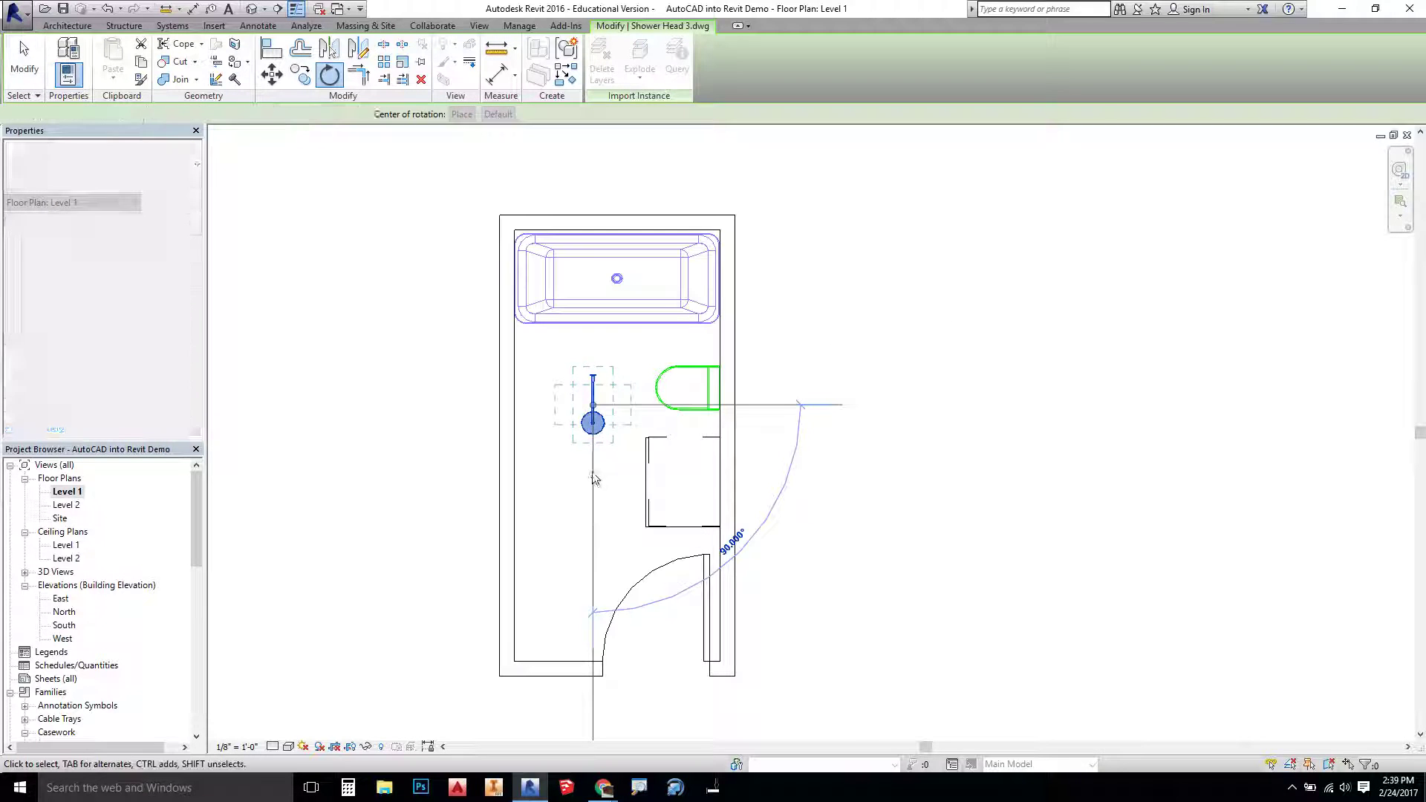
- Move the shower head from its arm's wall end onto the inner face of the right wall, over the tub
key("m")
key("v")
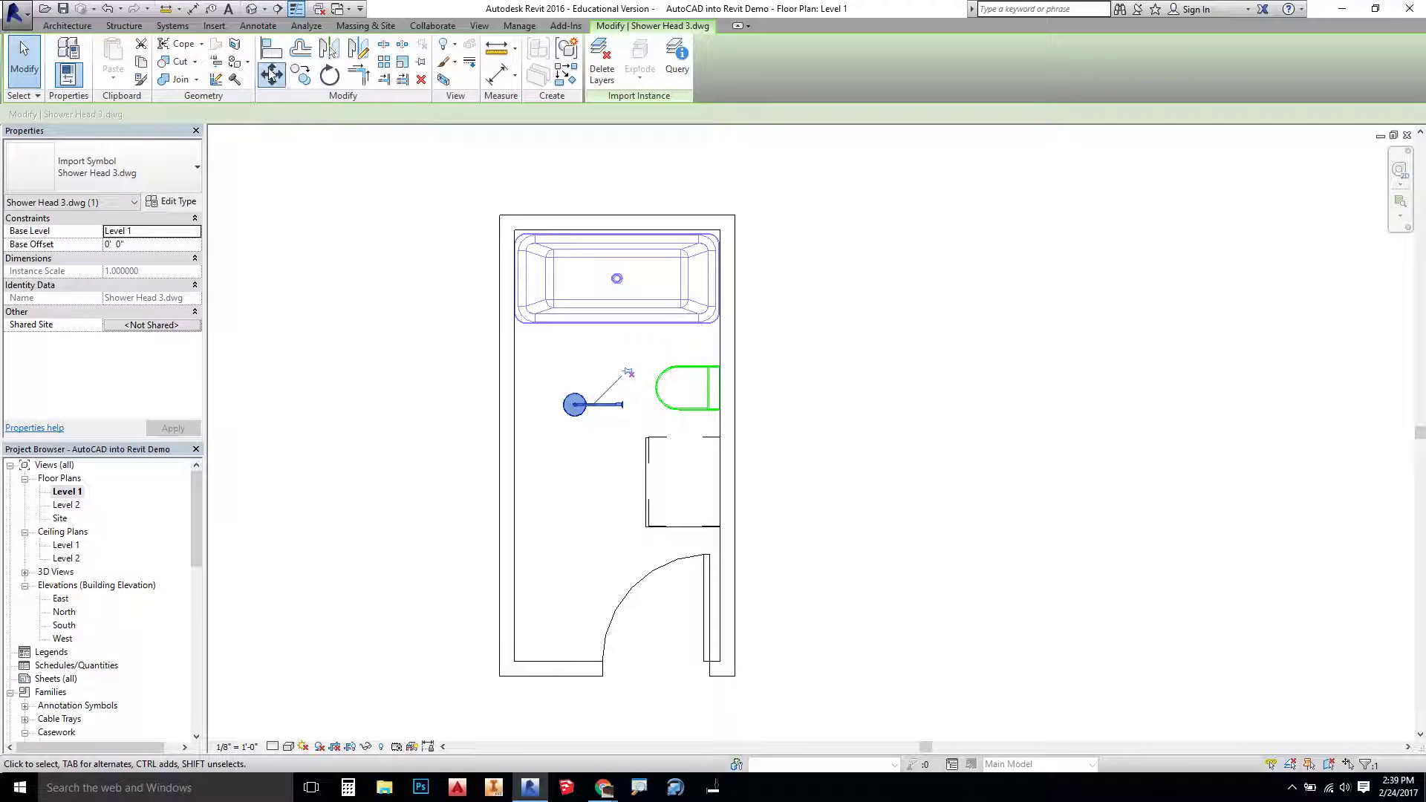
scroll(635, 396, "up", 5)
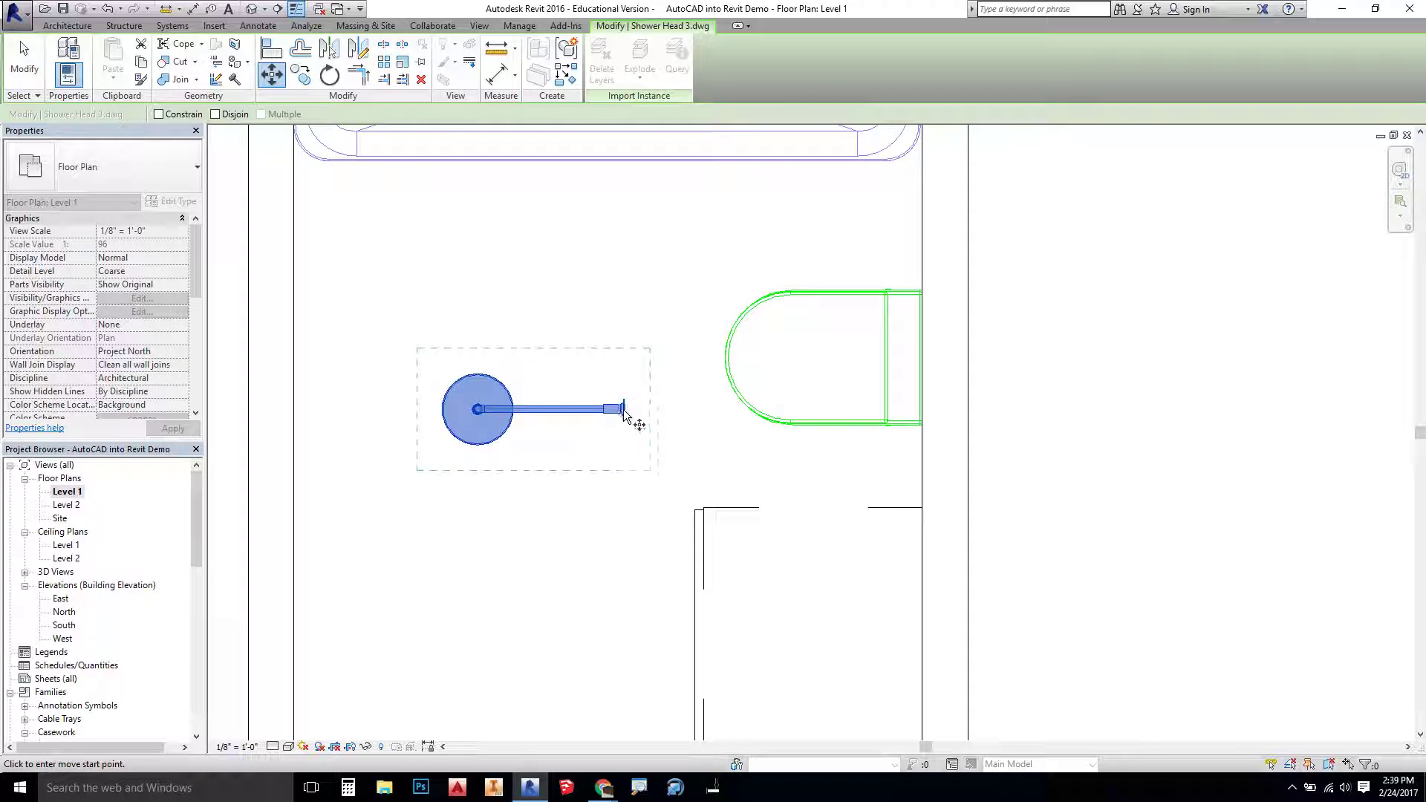
left_click(624, 409)
scroll(633, 402, "down", 5)
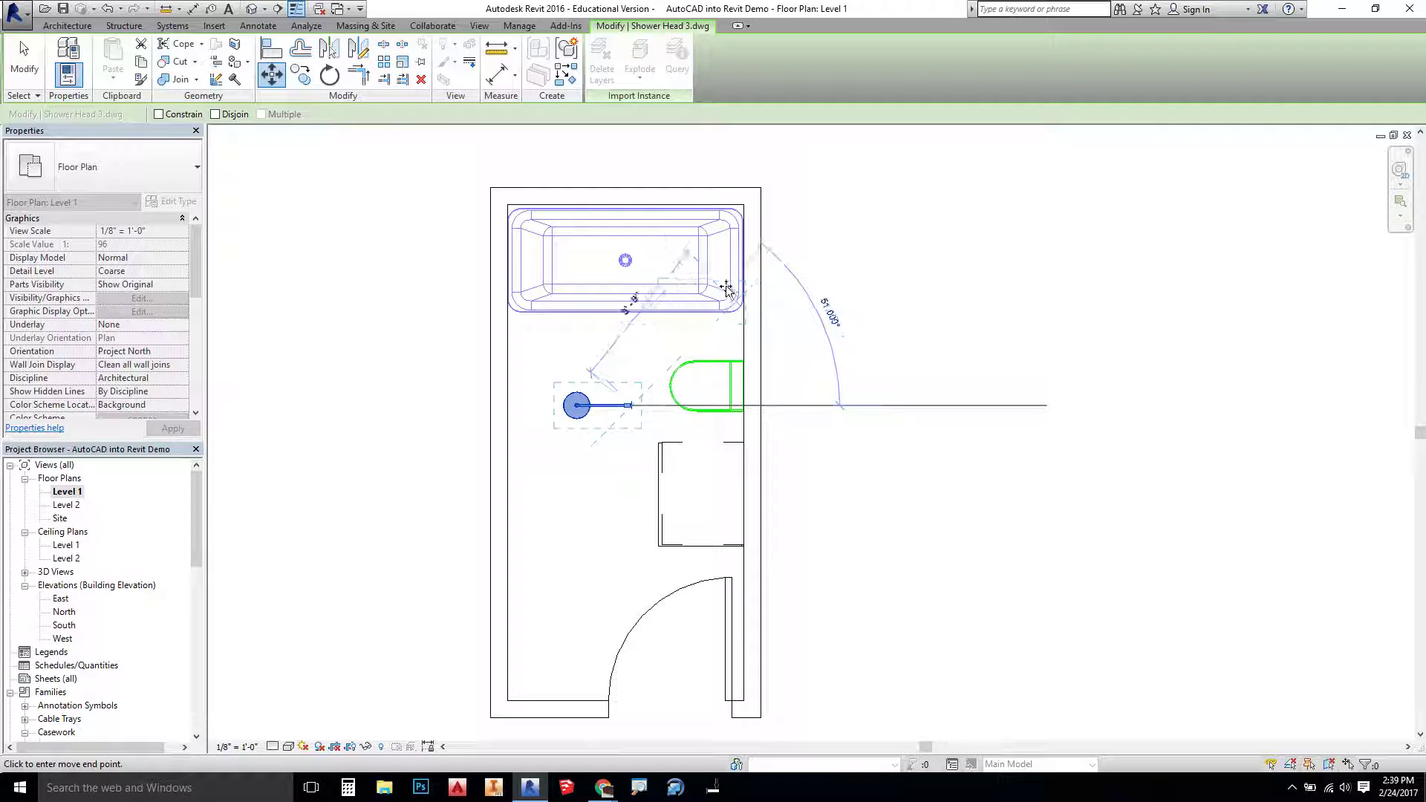
left_click(742, 260)
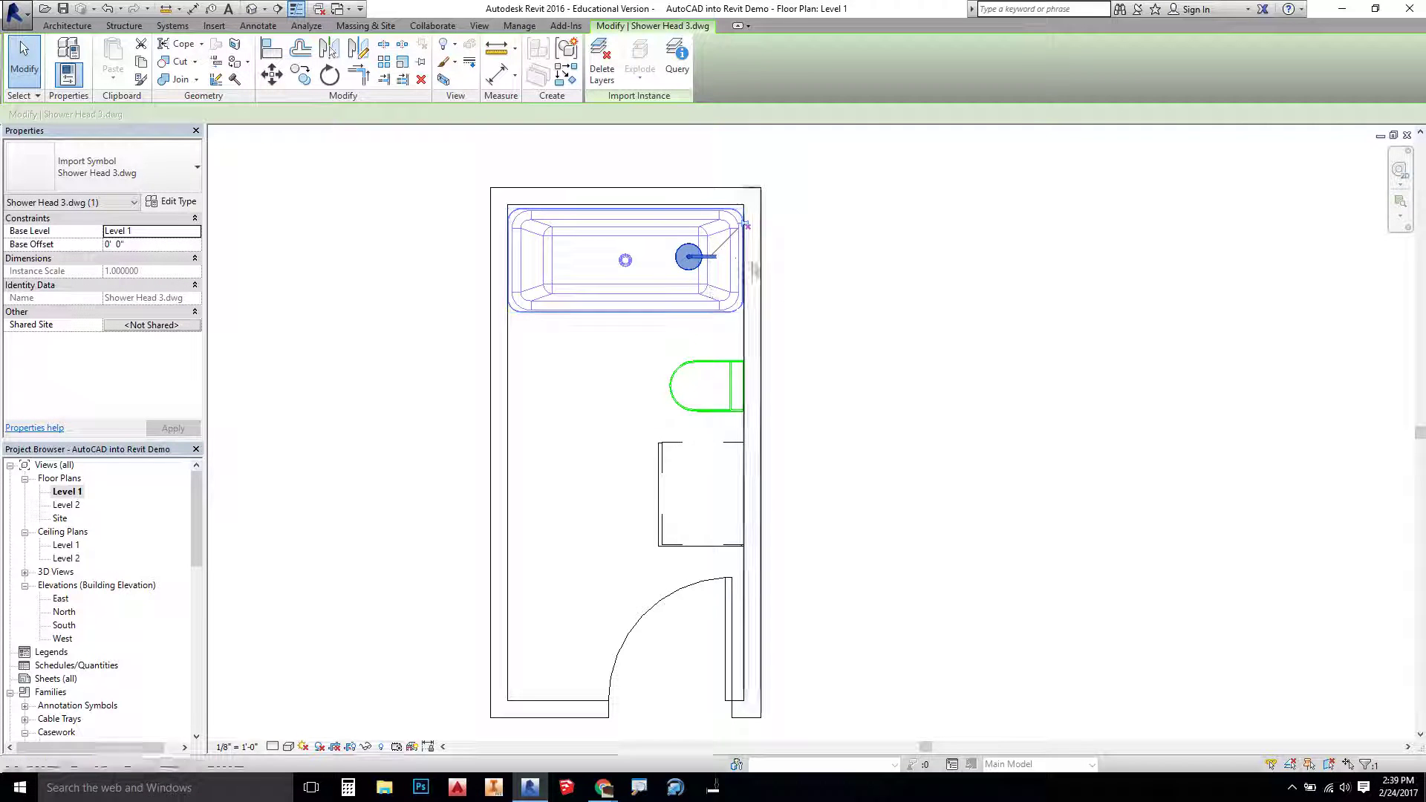
- Set the shower head's base offset to 6' 6" above Level 1 and deselect it
left_click(106, 244)
type("6' 6")
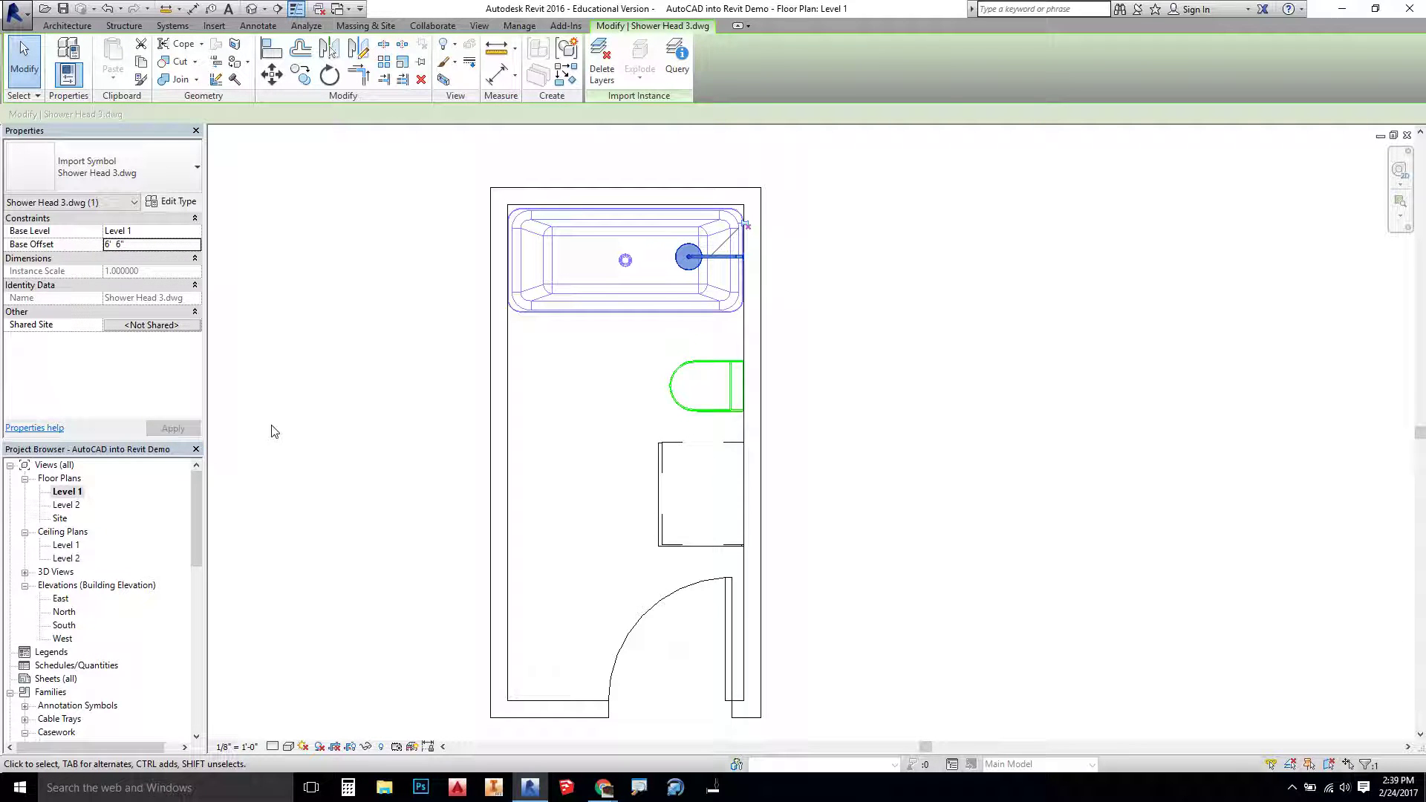
left_click(436, 344)
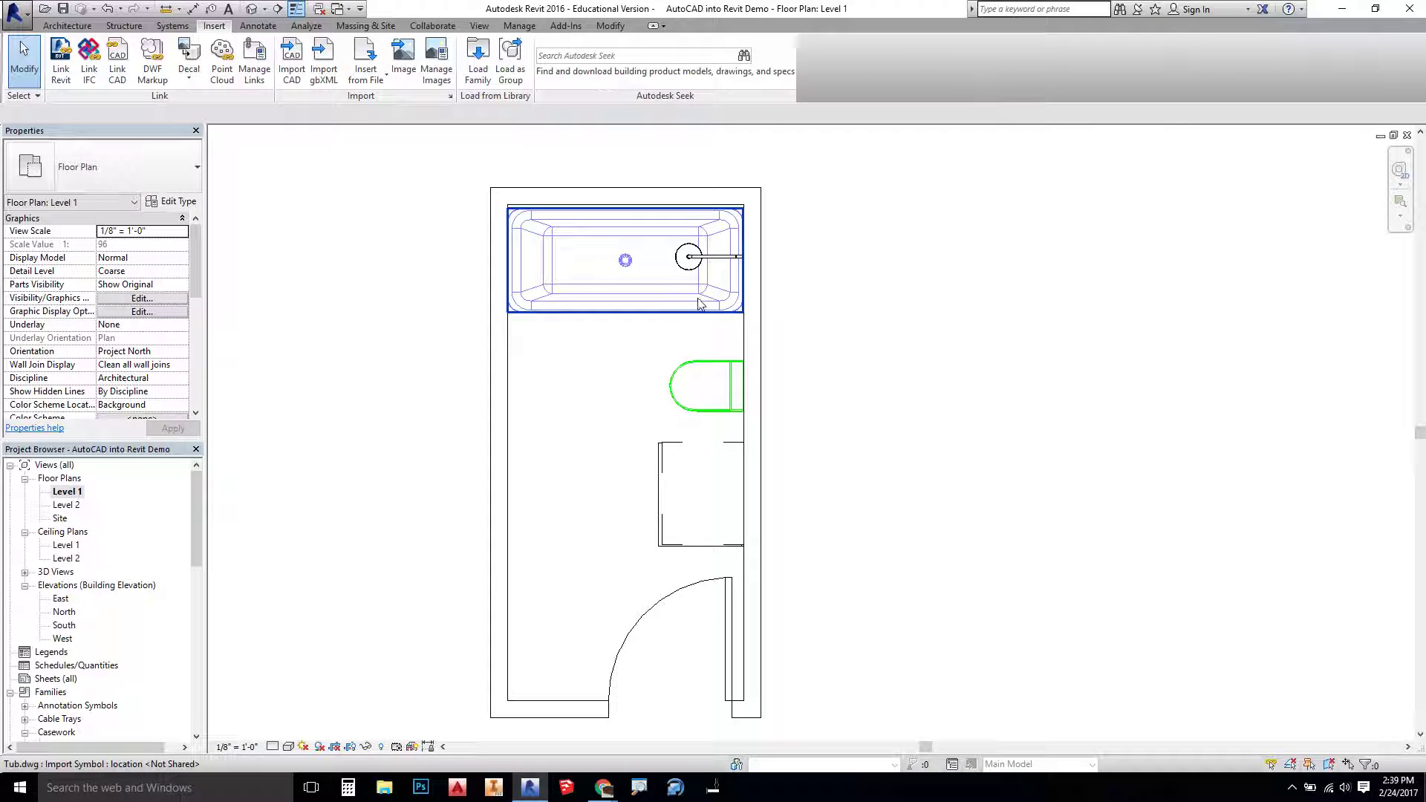
- Open the default 3D view and examine the shower head's height and position above the tub from several angles
left_click(253, 8)
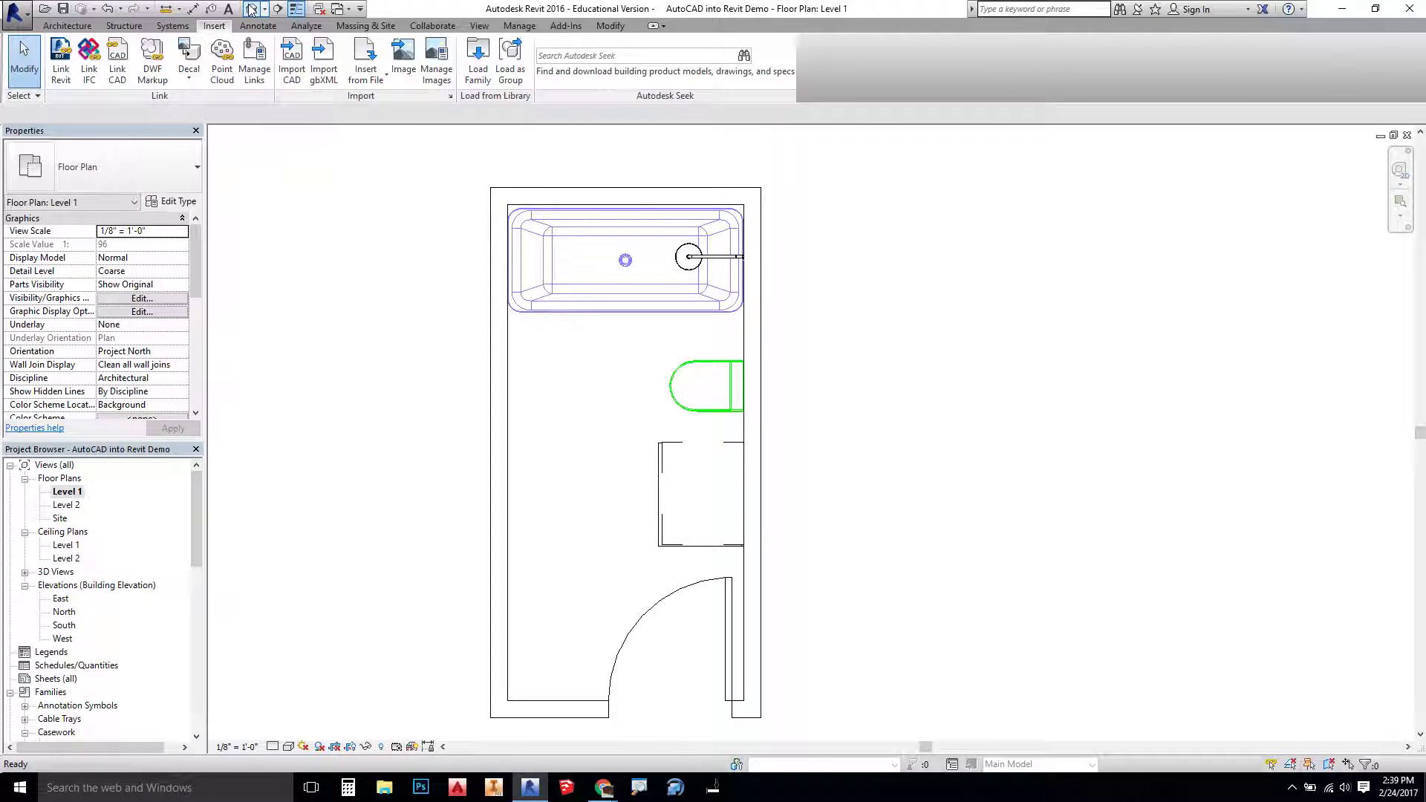
middle_click_drag(1074, 441, 1083, 525, "shift")
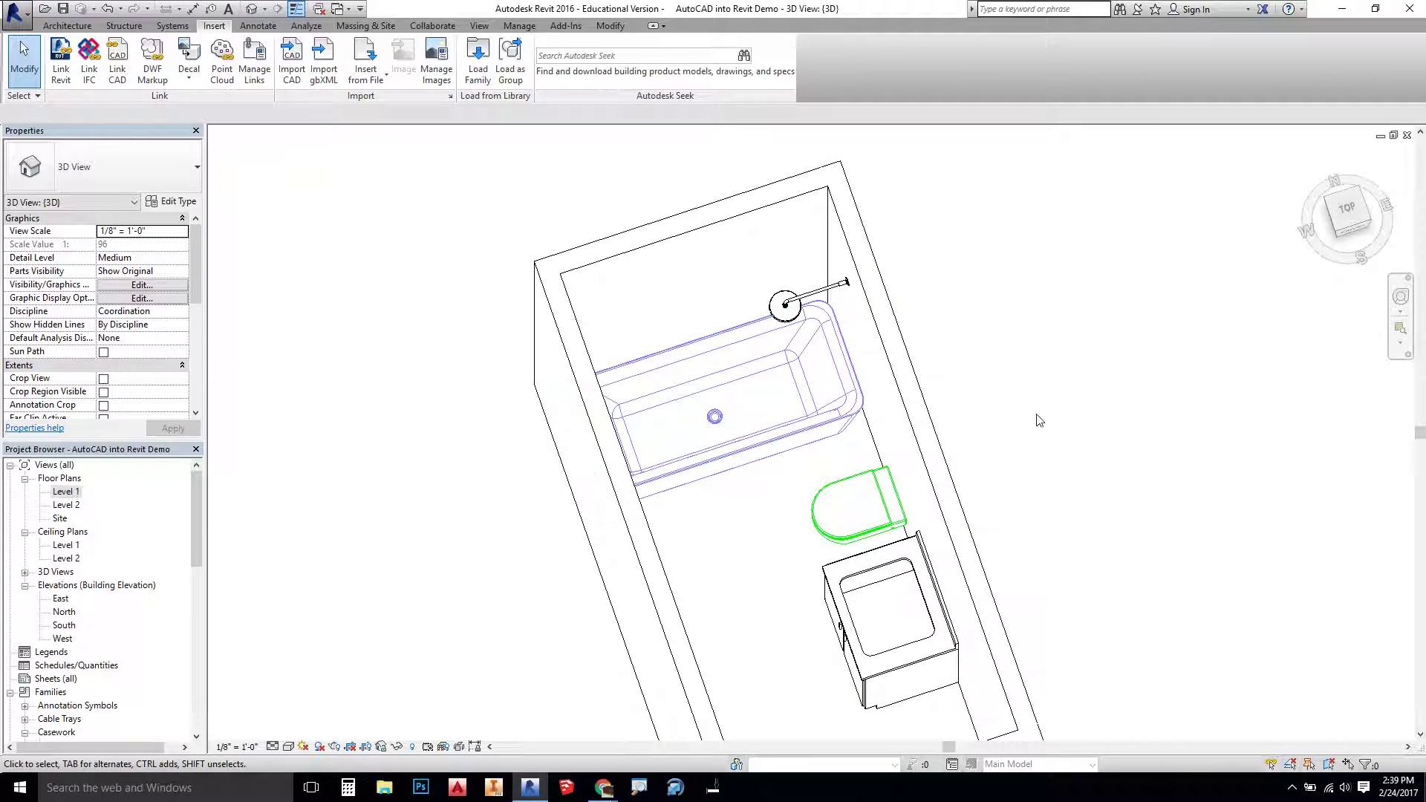
middle_click_drag(1041, 500, 1038, 367, "shift")
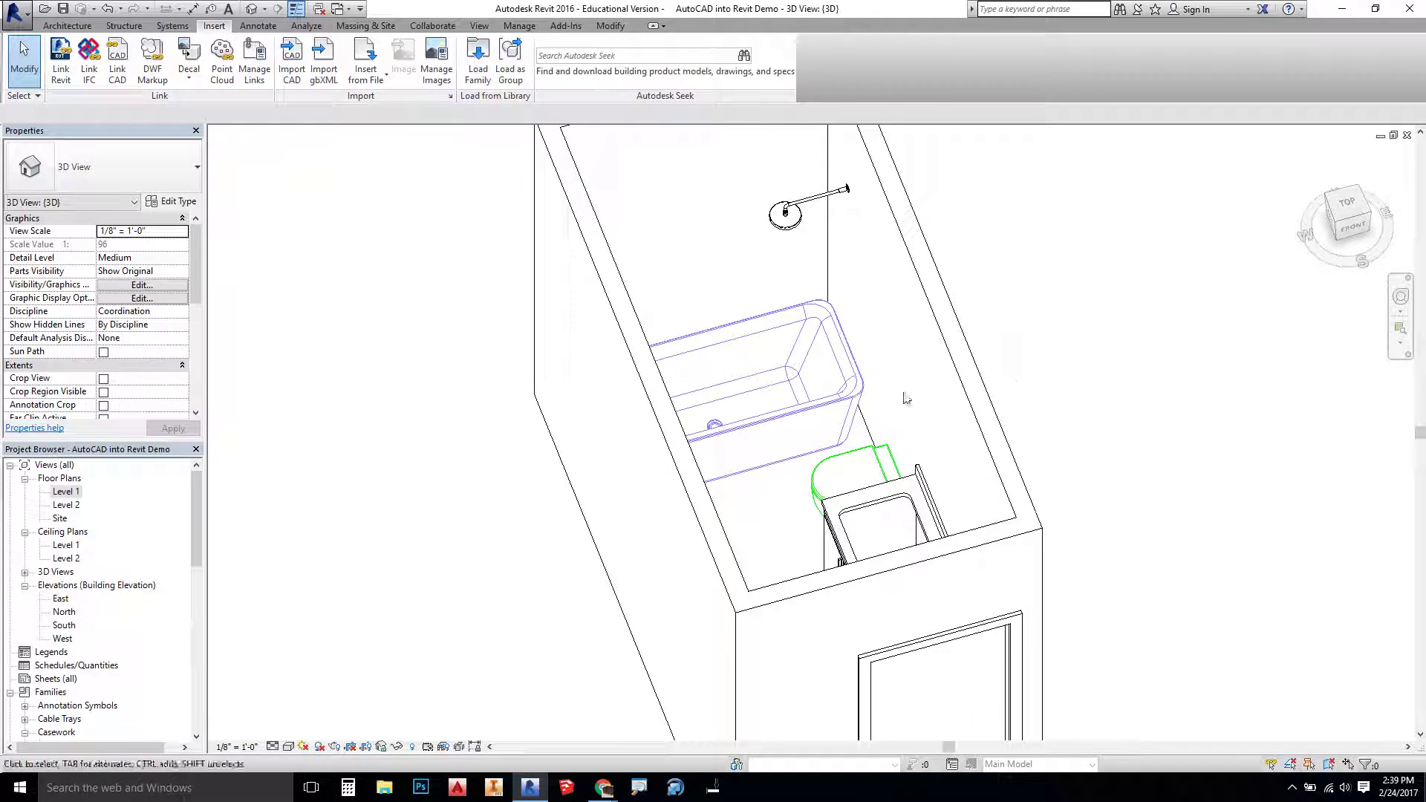
middle_click_drag(1050, 436, 949, 410, "shift")
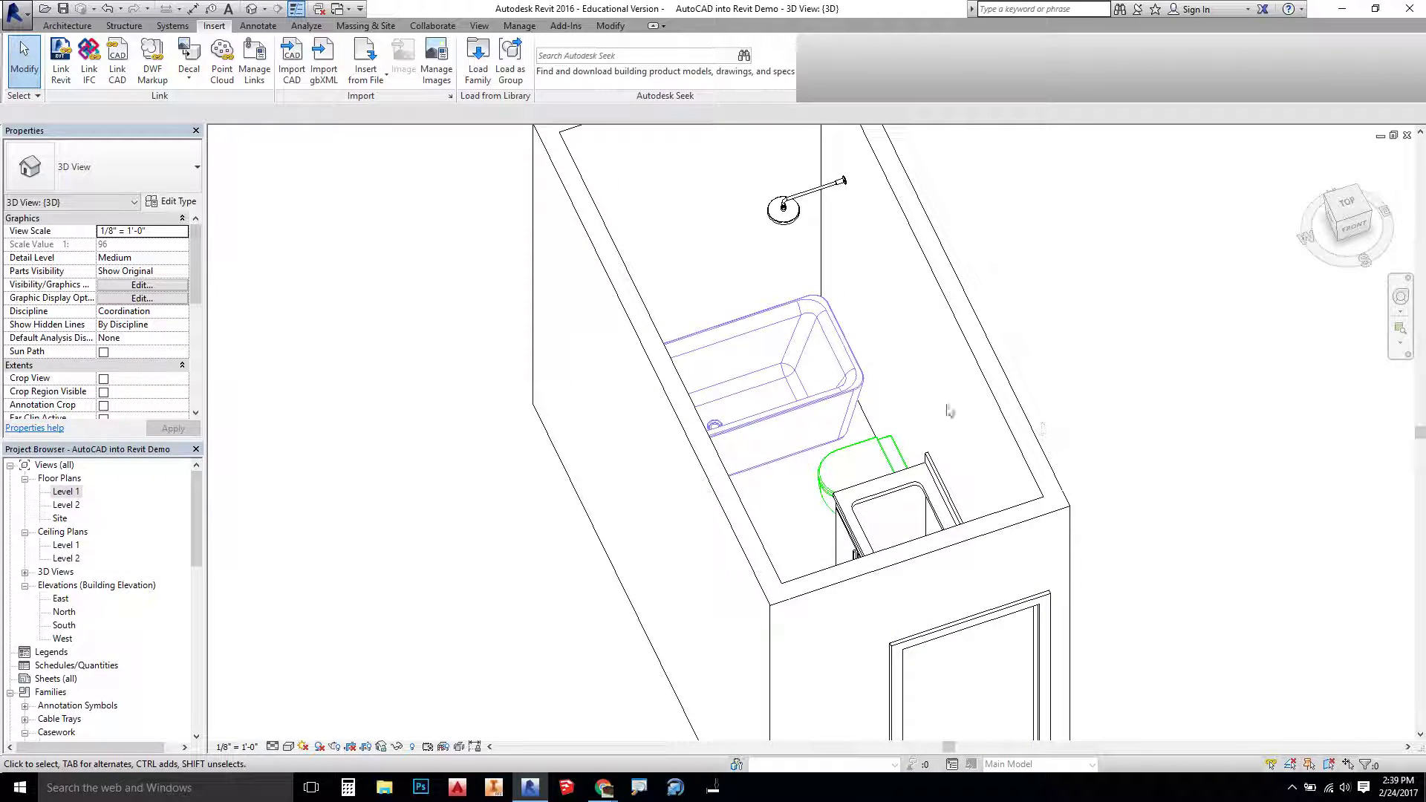